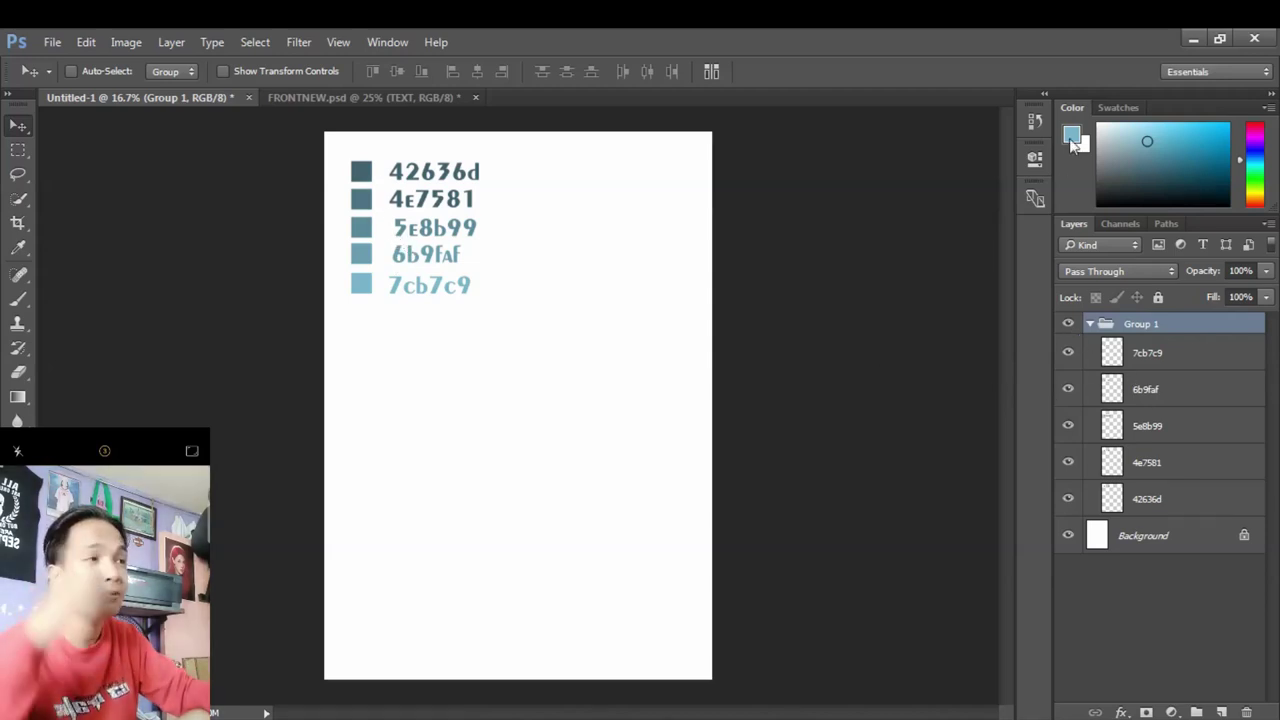
Sample each of the five blue palette squares in the foreground colour picker to check their hex codes, ending on 7cb7c9
click(1072, 139)
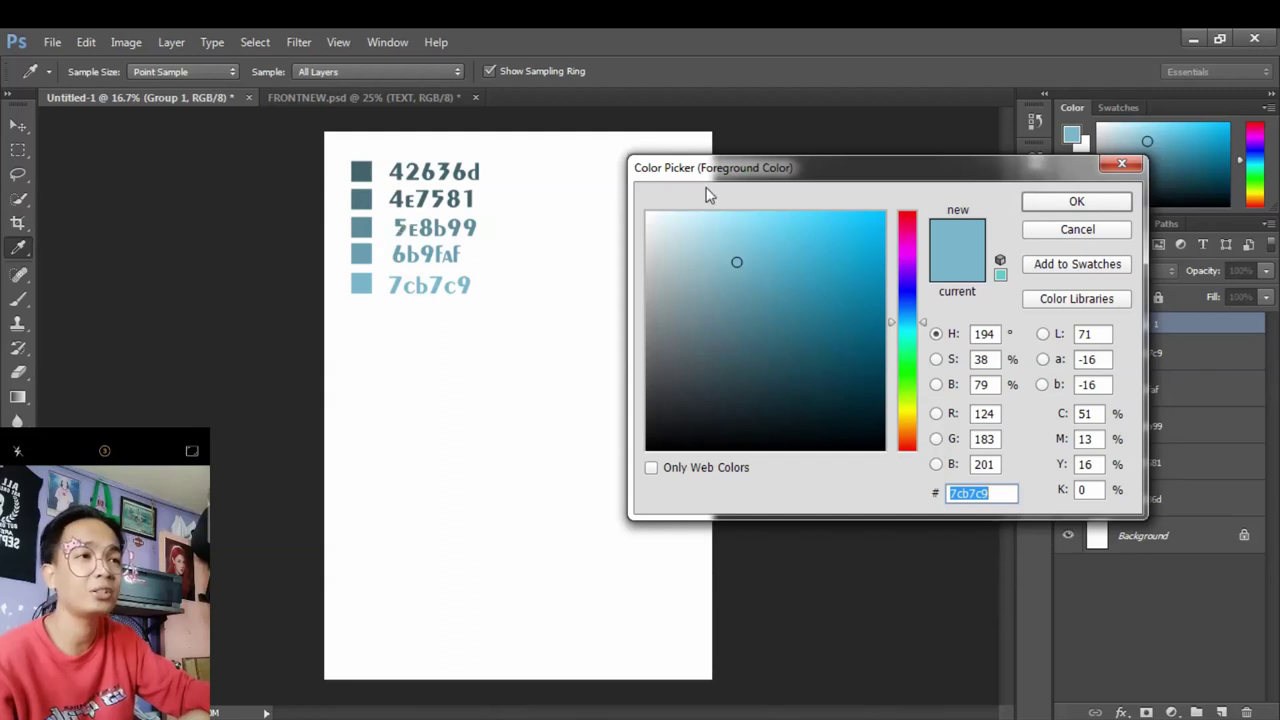
drag(712, 175, 780, 152)
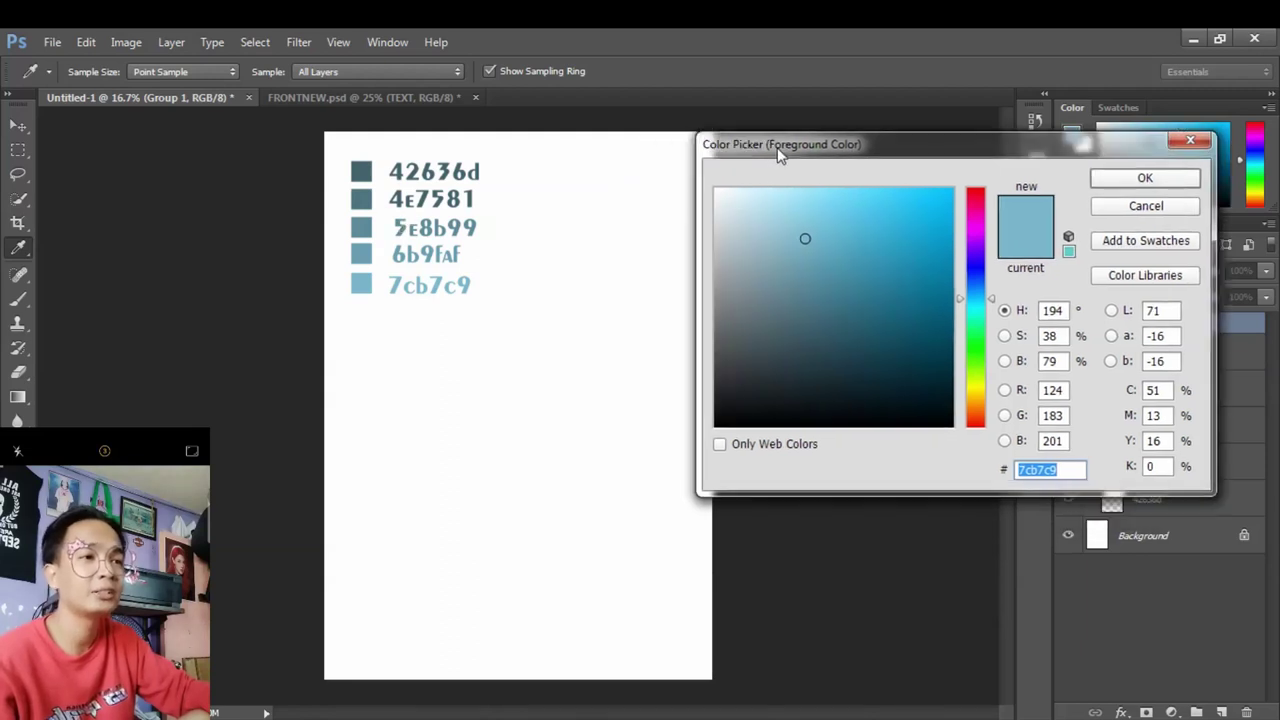
click(368, 167)
click(365, 199)
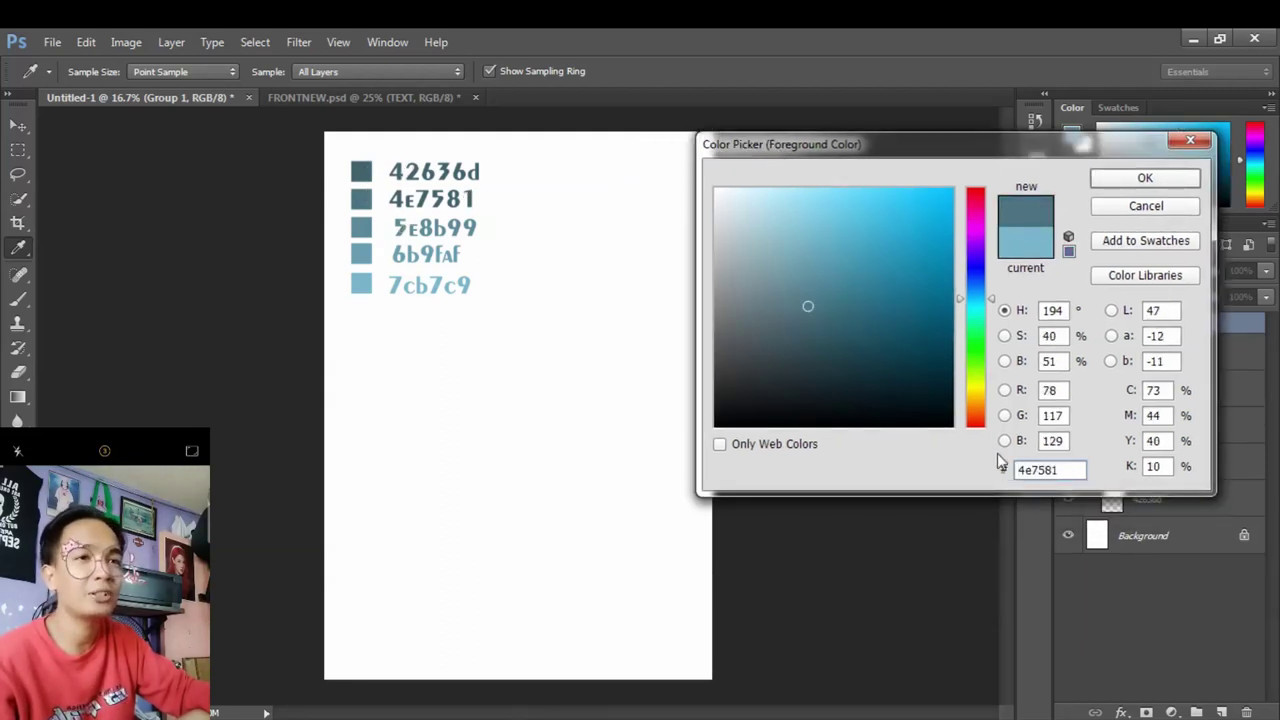
click(369, 233)
click(367, 254)
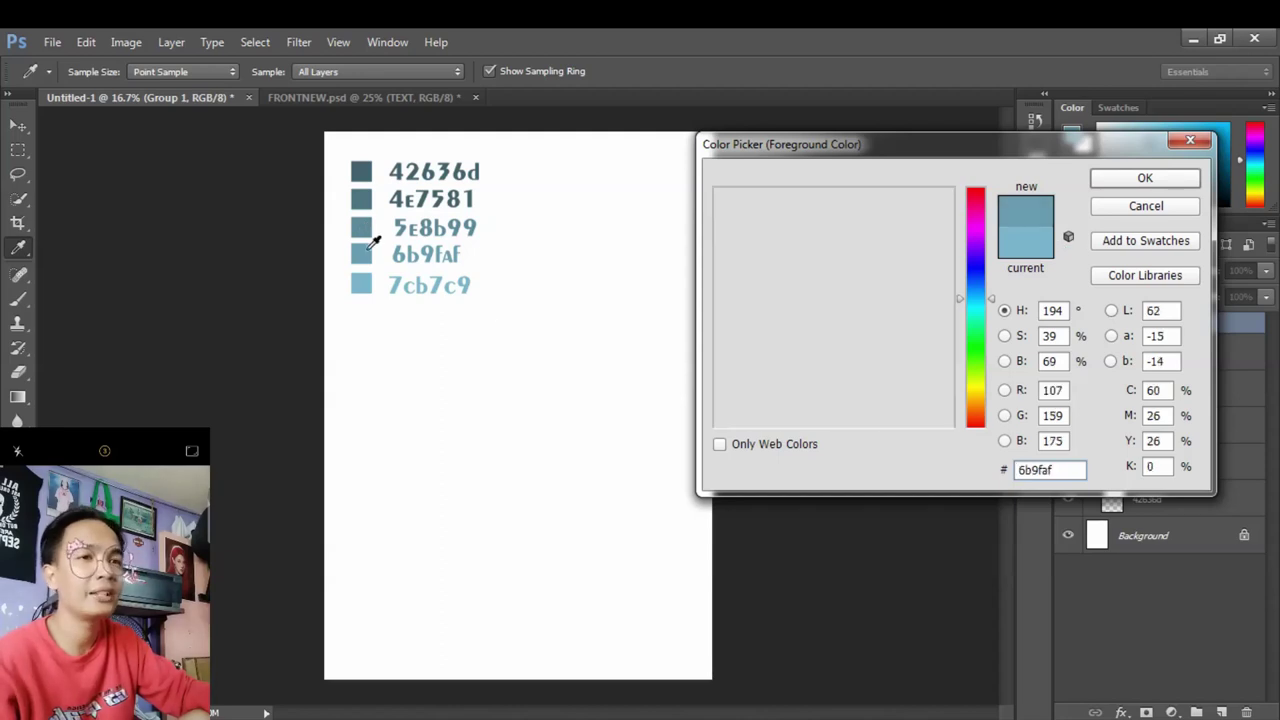
click(366, 285)
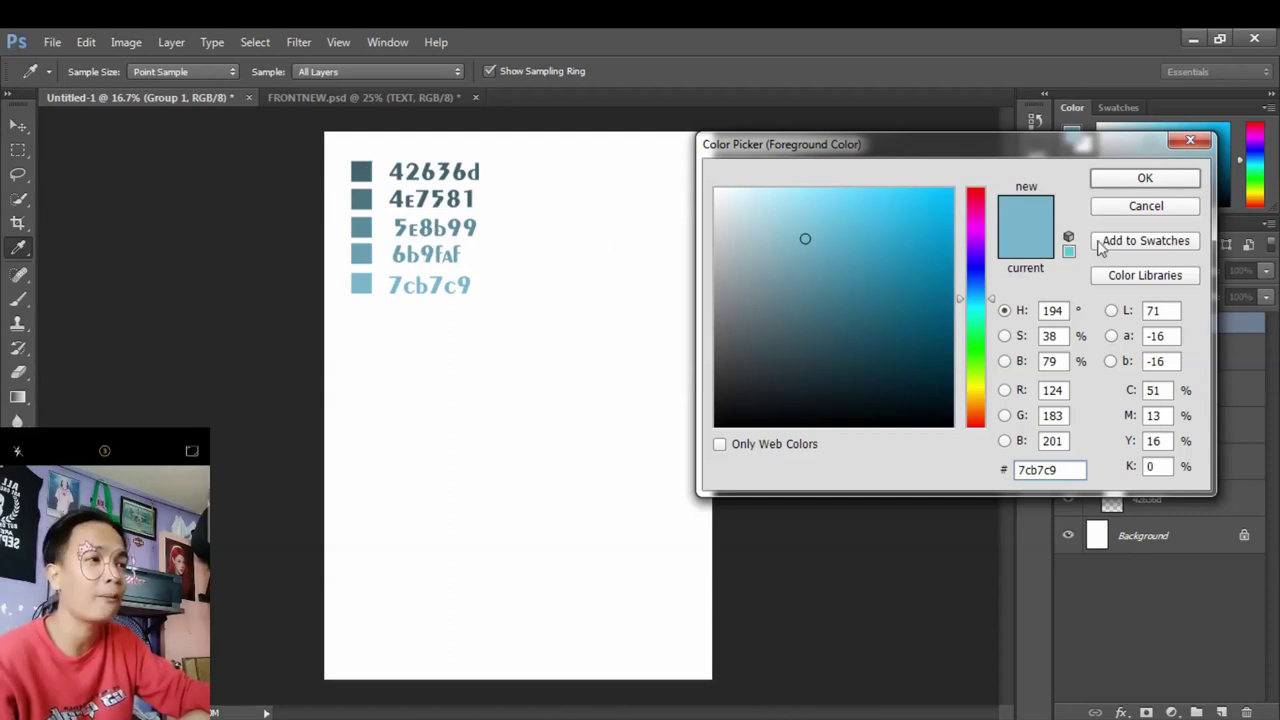
click(1124, 181)
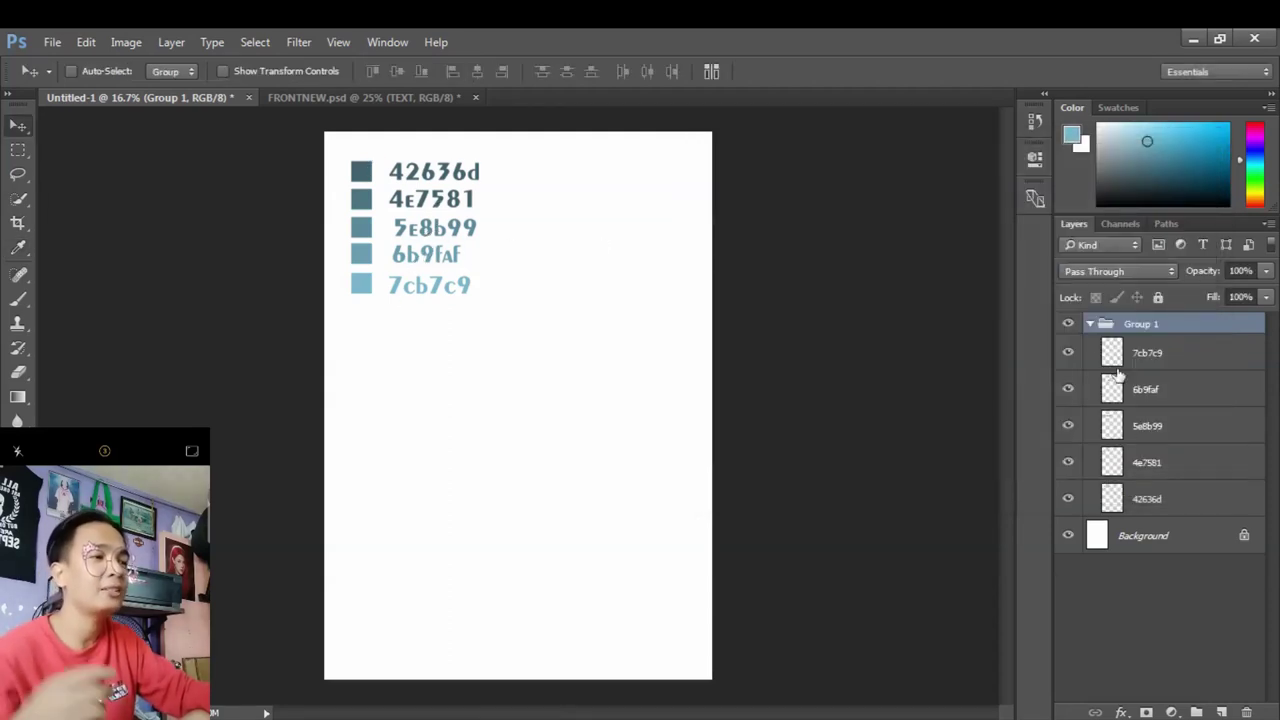
Copy the collapsed palette group into FRONTNEW.psd and scale it down in the artwork's upper-left area
click(1091, 325)
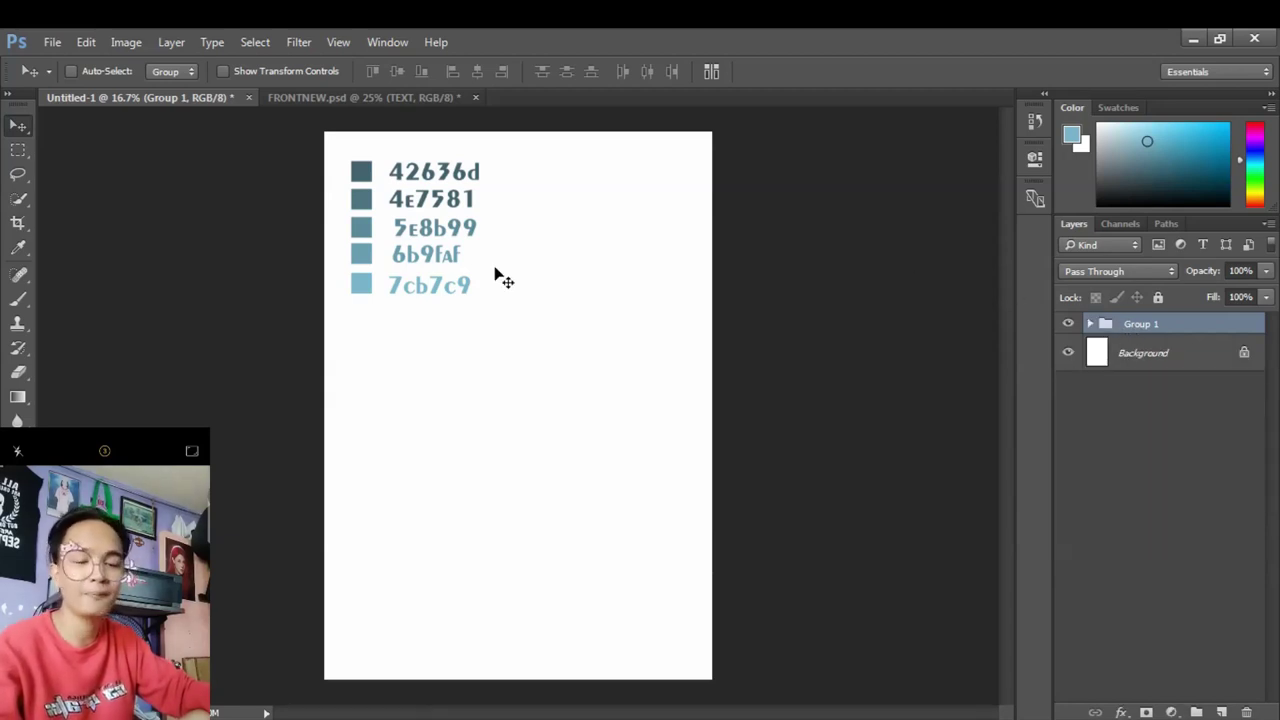
drag(414, 209, 280, 228)
key(ctrl+t)
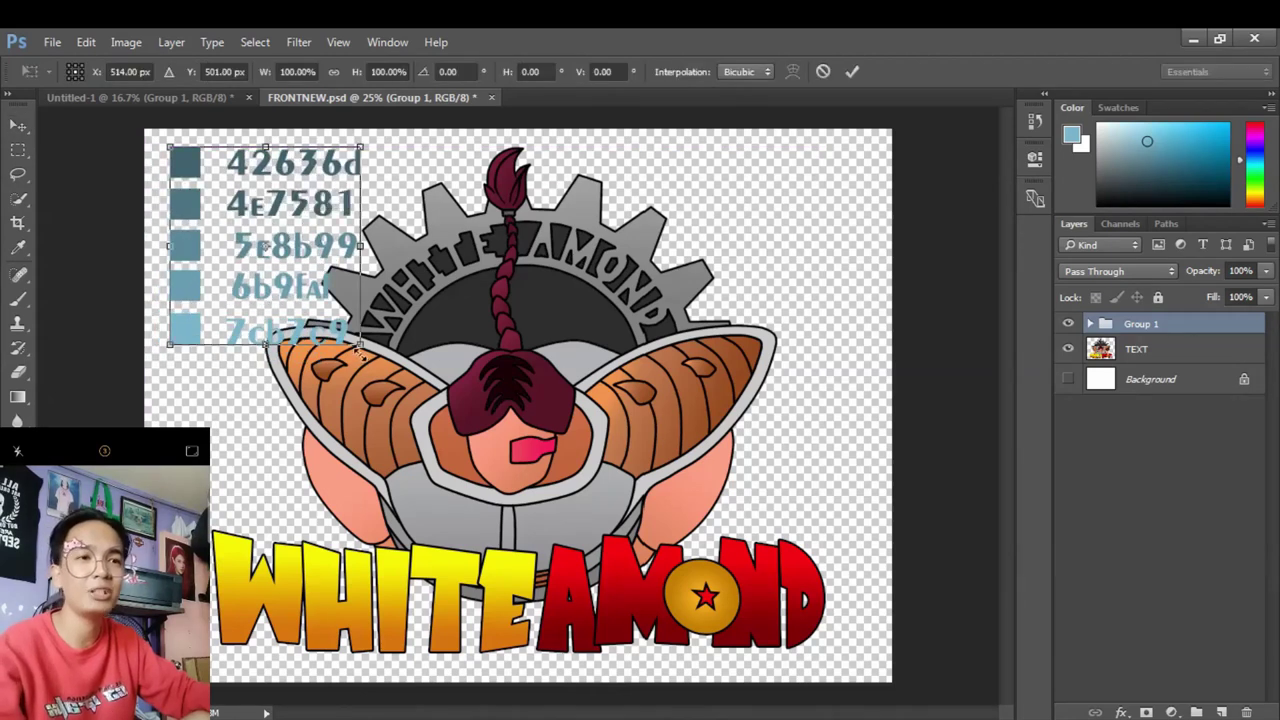
drag(360, 347, 269, 254)
key(Return)
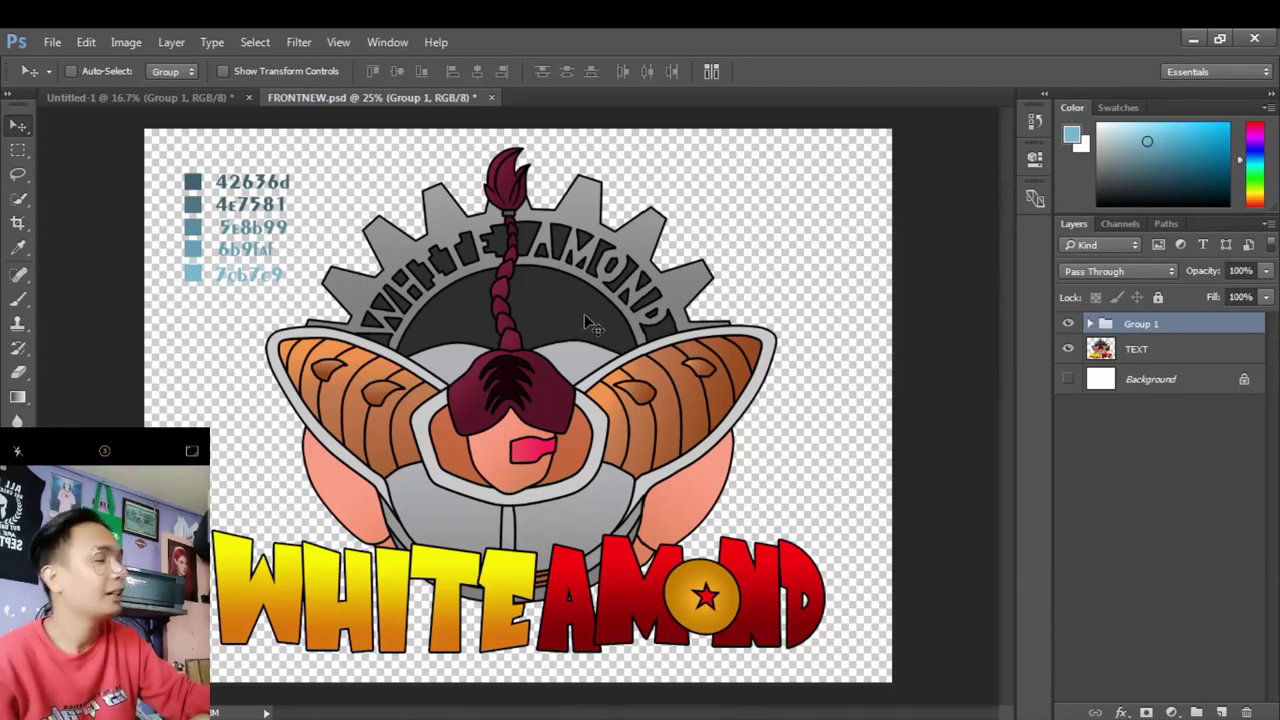
Hide the Group 1 palette and make the TEXT layer active
click(1092, 324)
click(1092, 324)
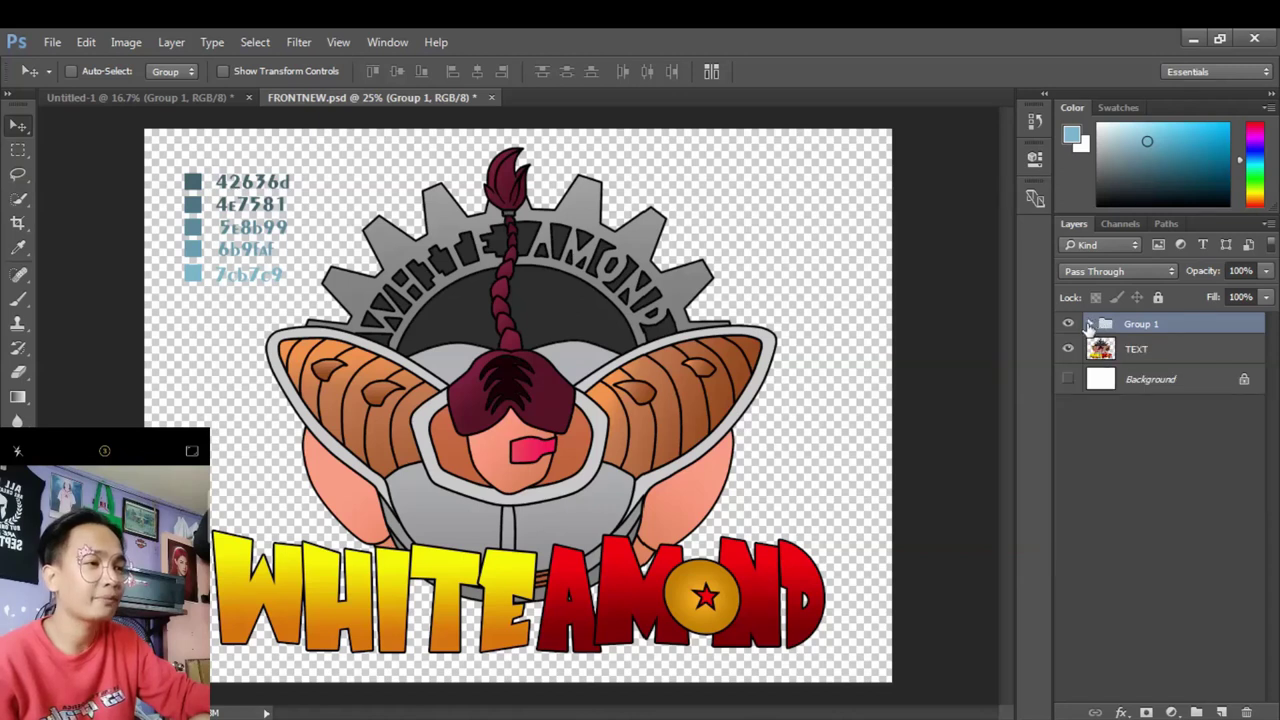
click(1068, 324)
click(1143, 358)
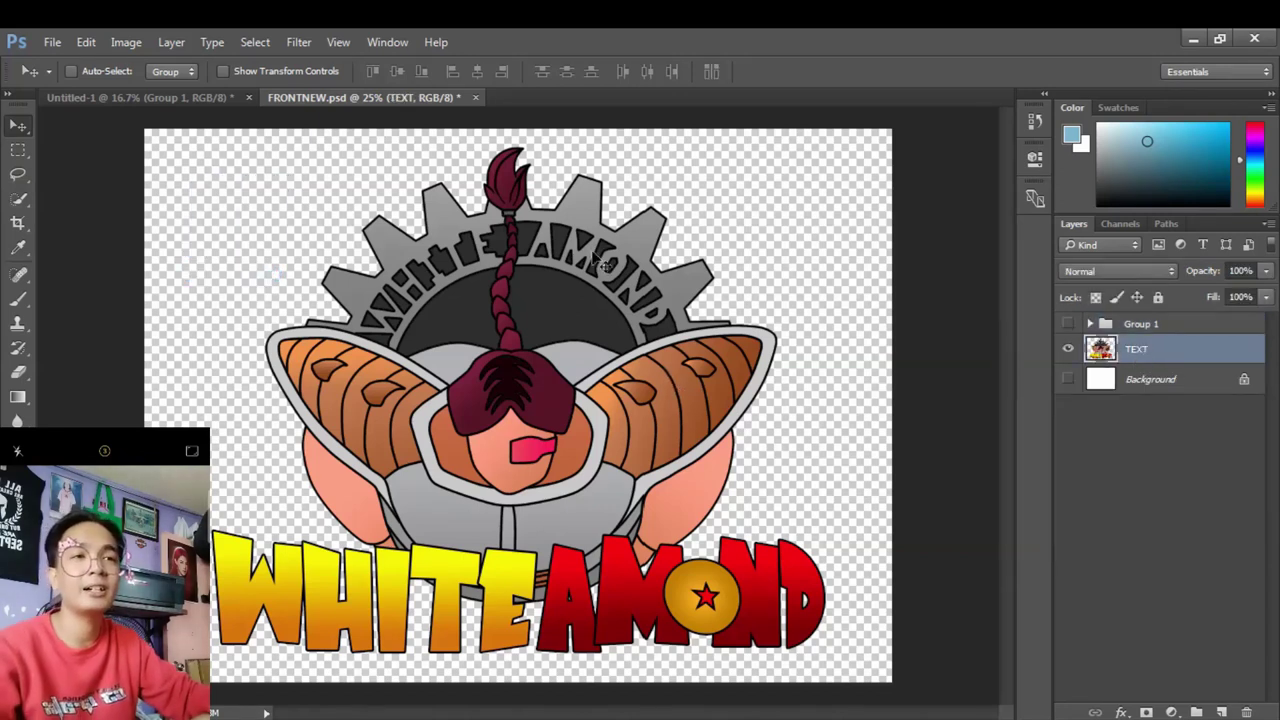
Select the artwork's light grey areas with Color Range sampled from the gear, using Invert and fuzziness 101, and inverse the resulting selection
click(255, 43)
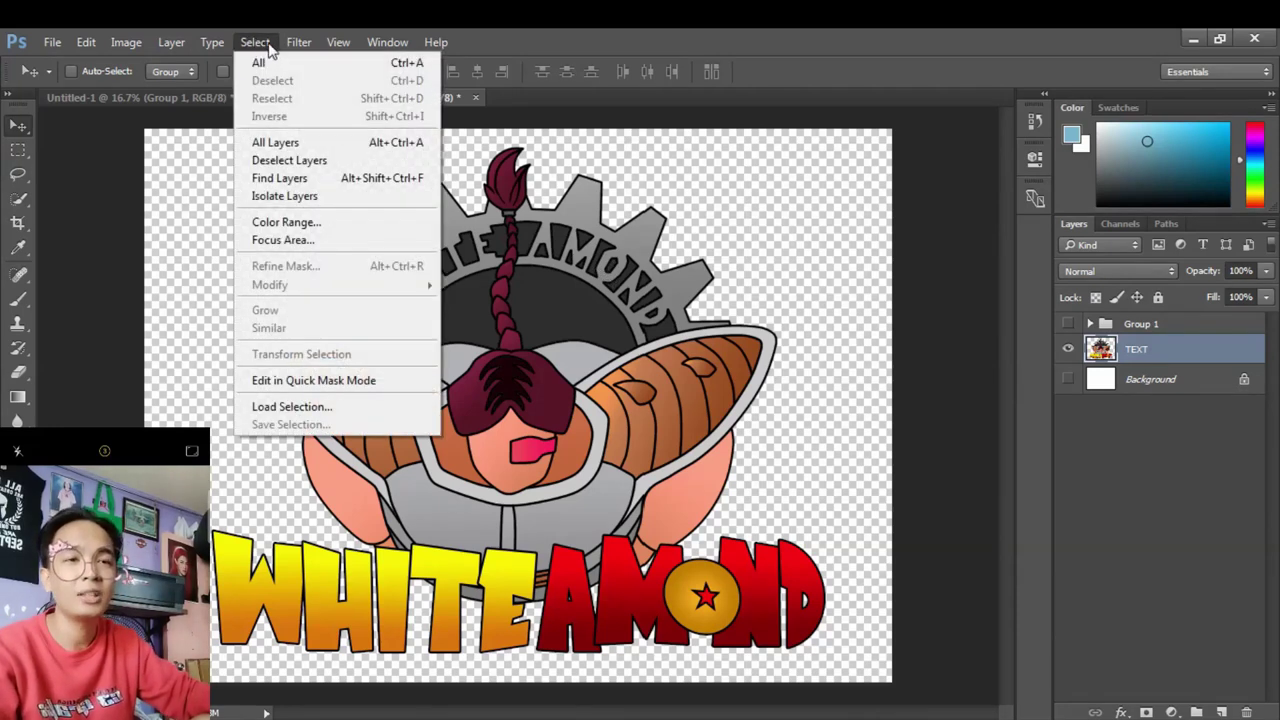
click(300, 222)
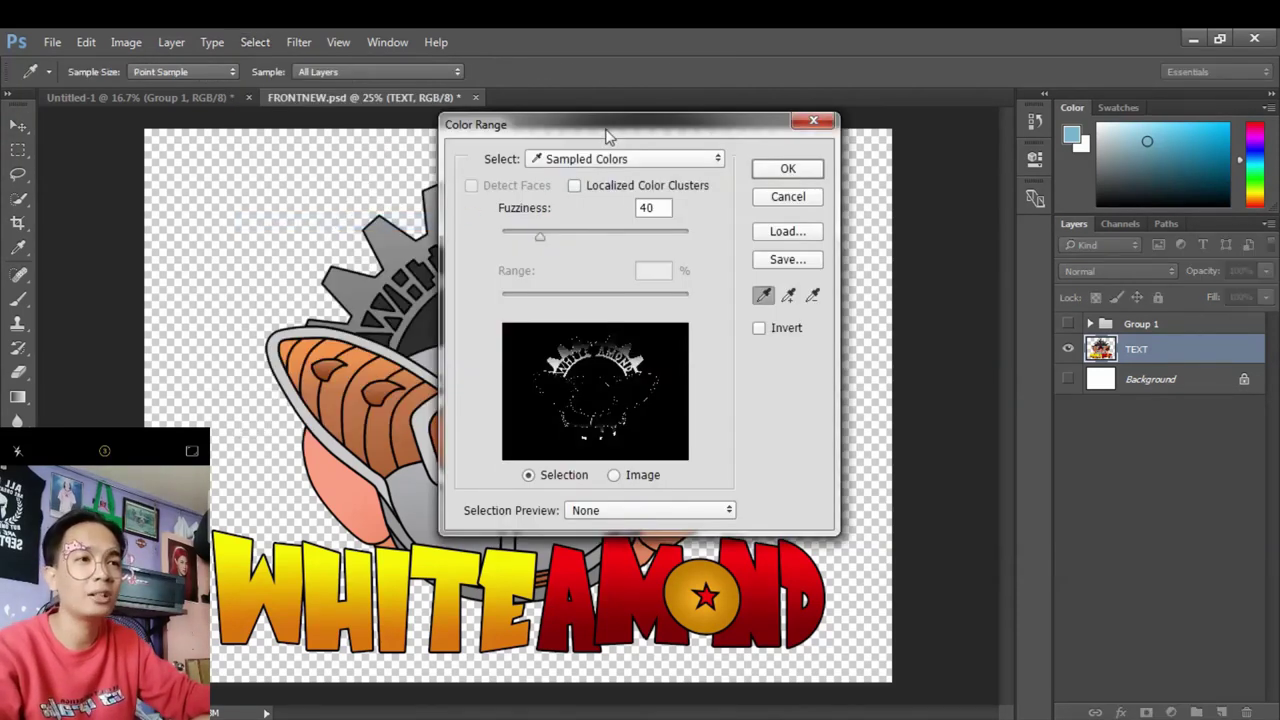
drag(610, 128, 910, 128)
click(636, 235)
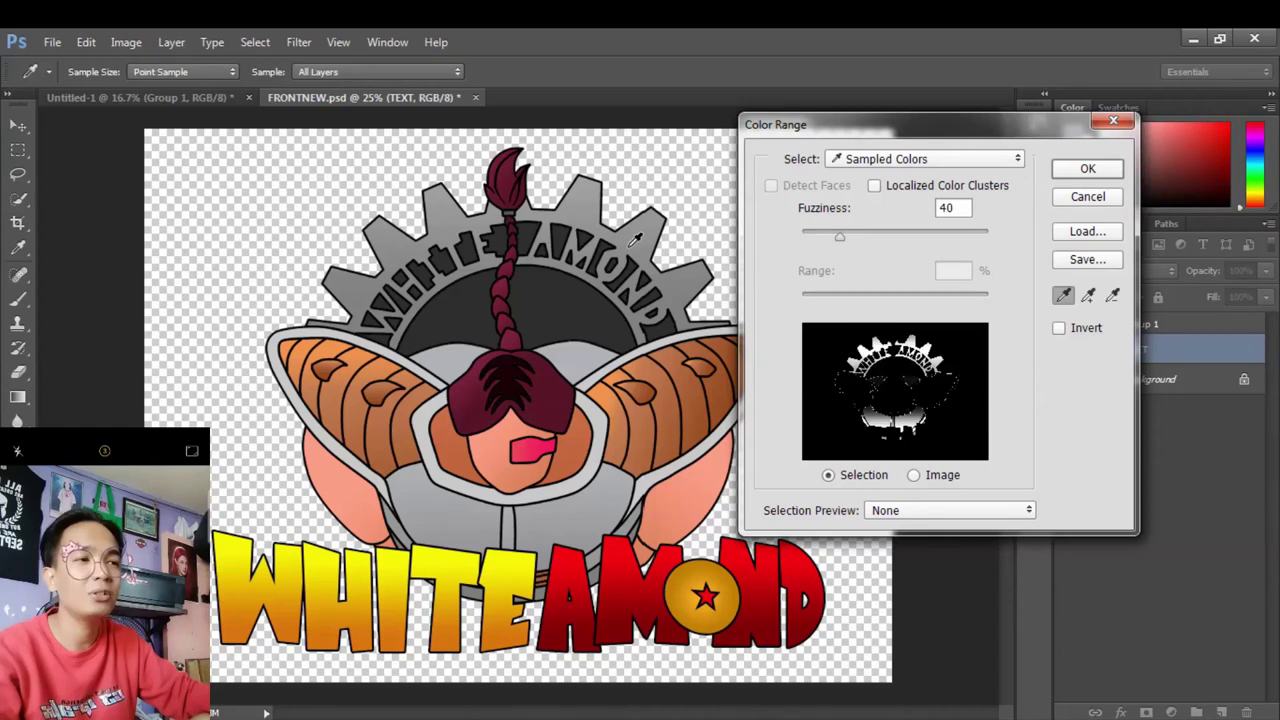
click(1058, 330)
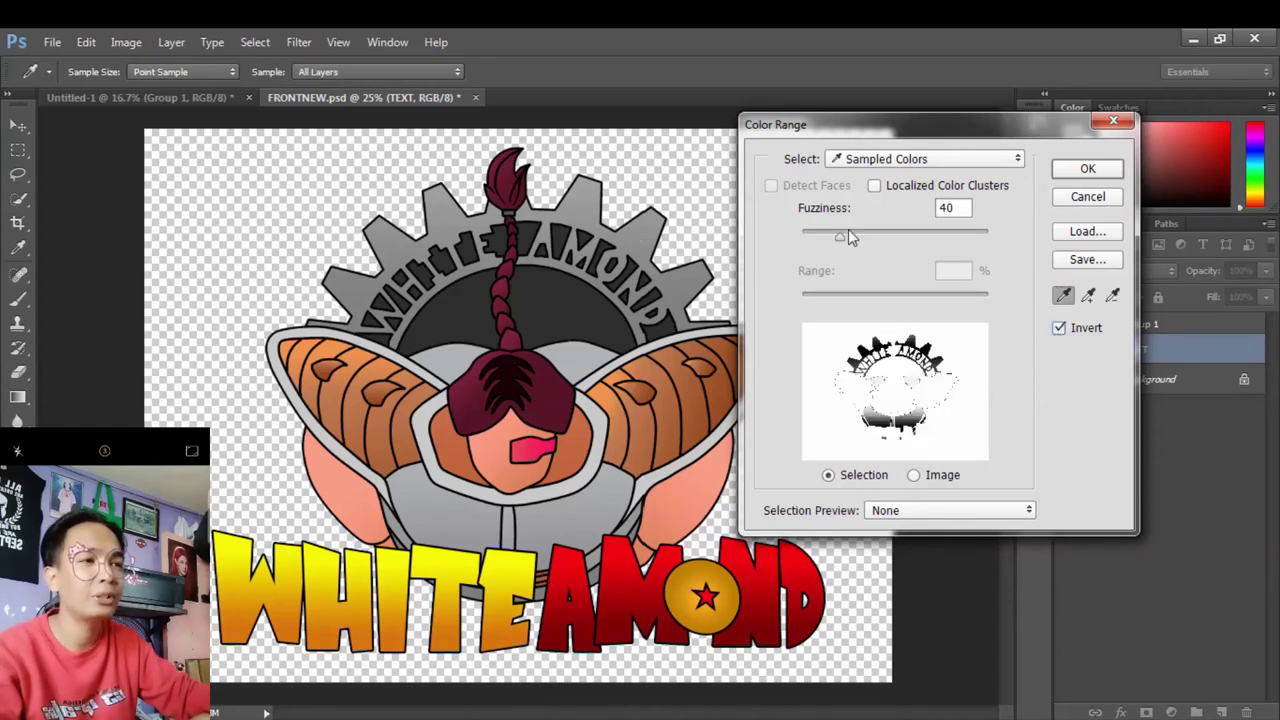
drag(848, 235, 896, 251)
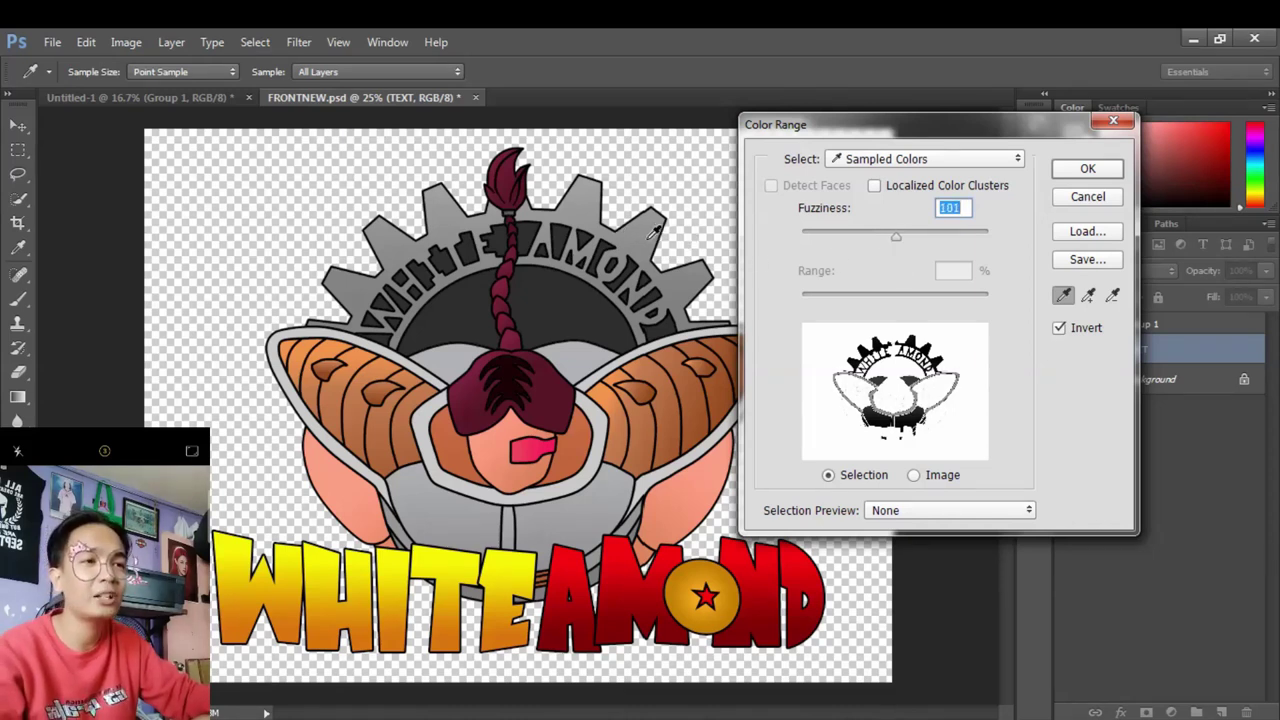
click(1088, 168)
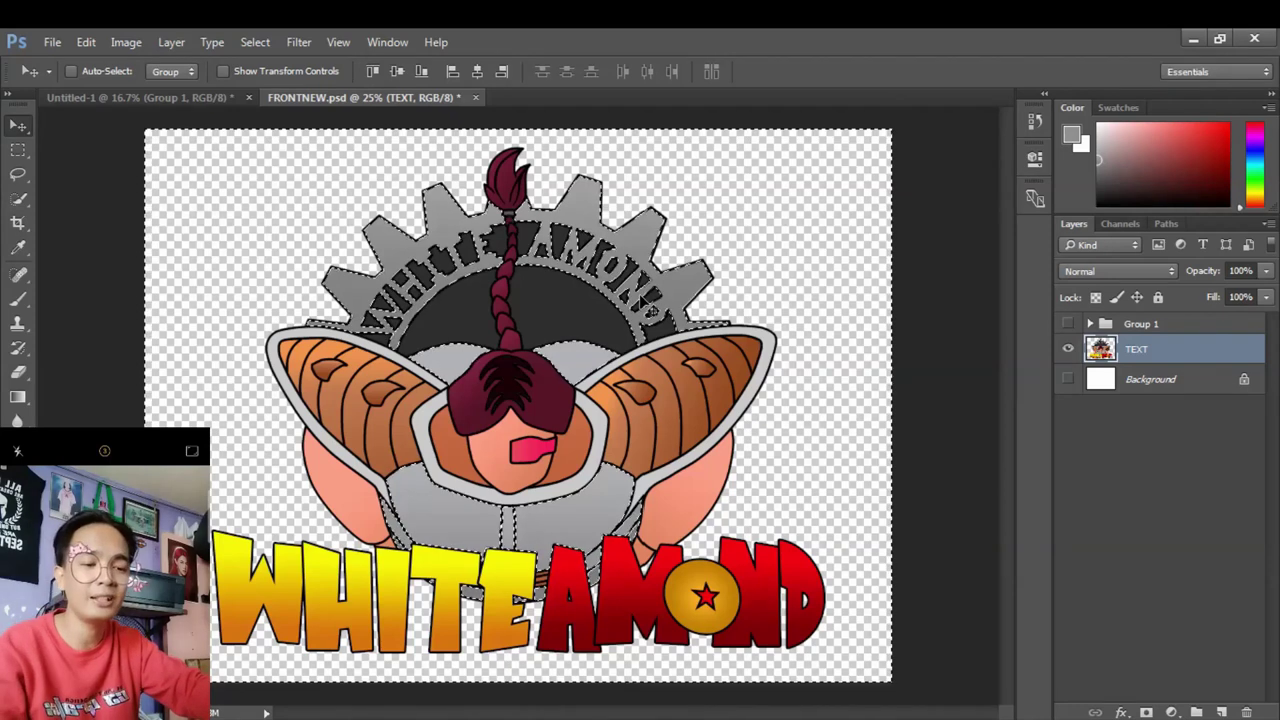
key(ctrl)
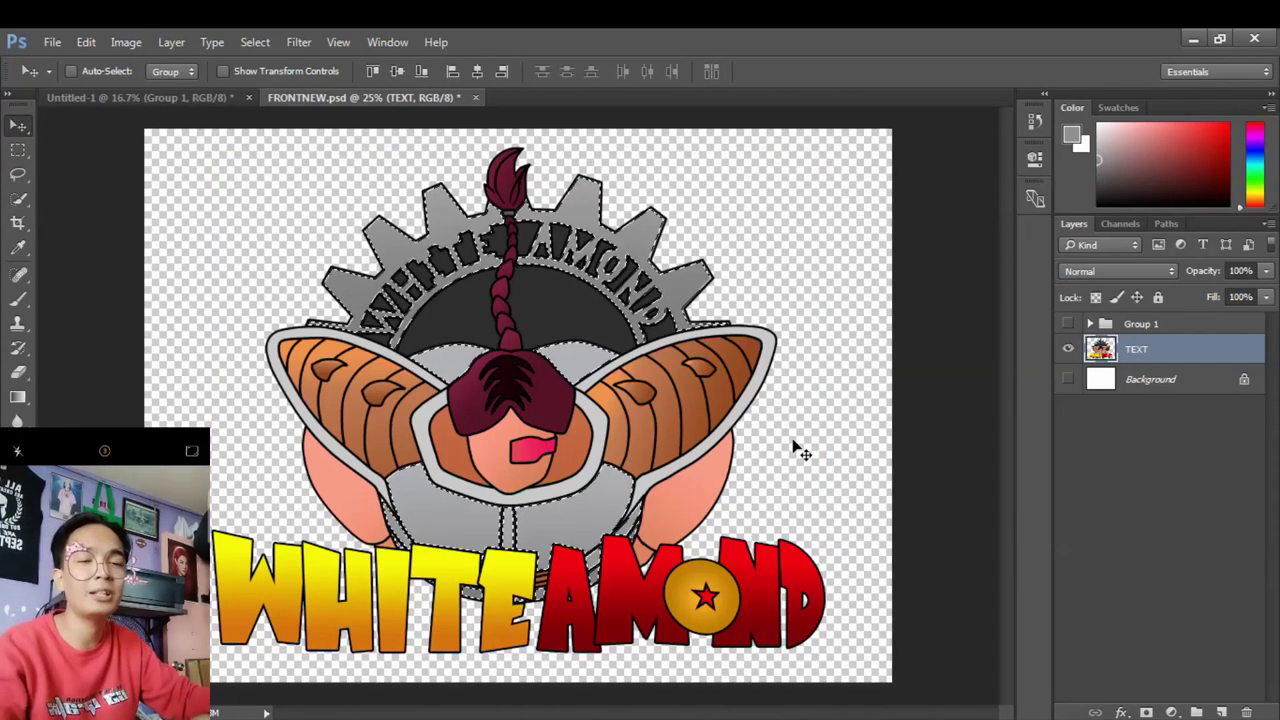
Fill the selected grey areas on a new layer above TEXT with 6b9faf, sampled from the redisplayed palette group
click(1222, 712)
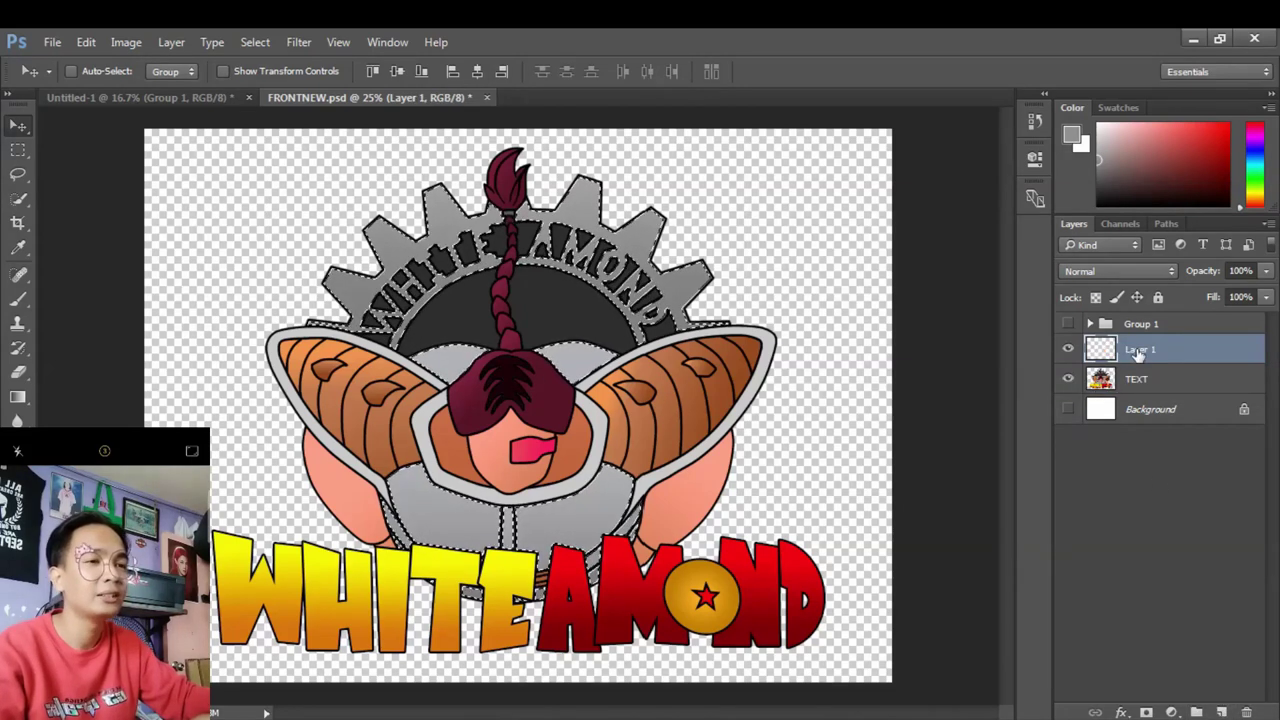
click(17, 397)
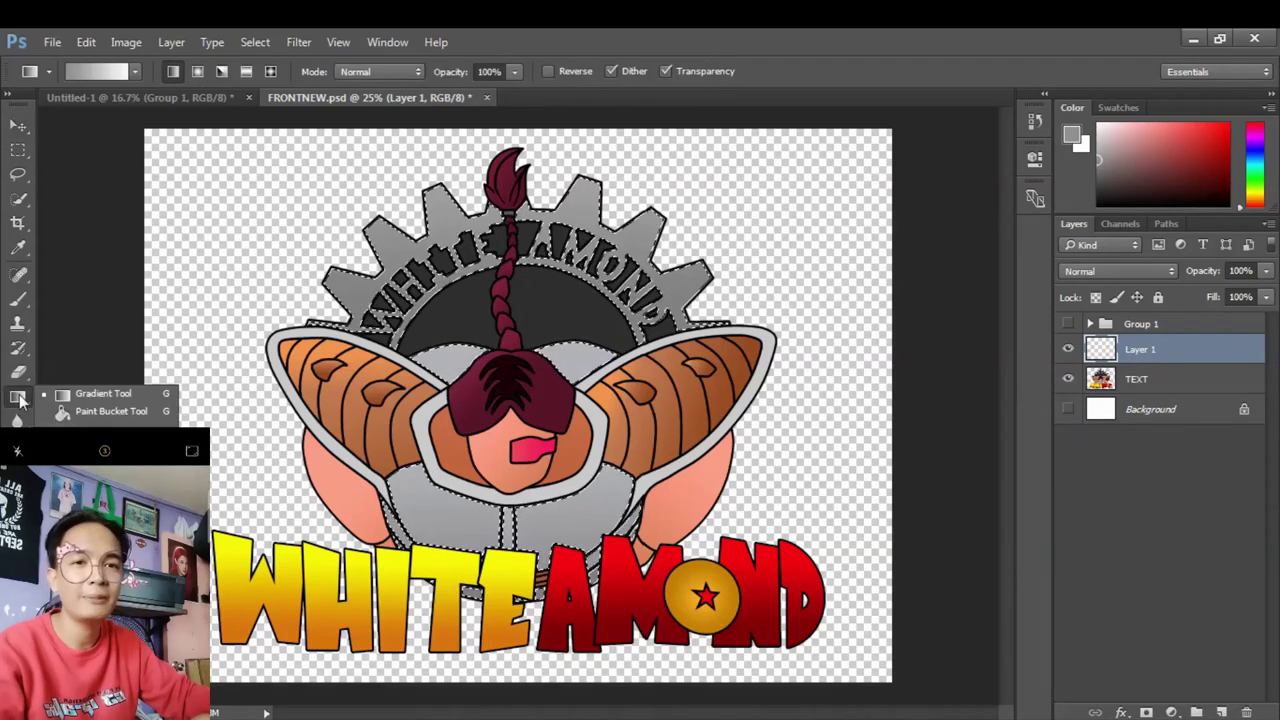
click(84, 411)
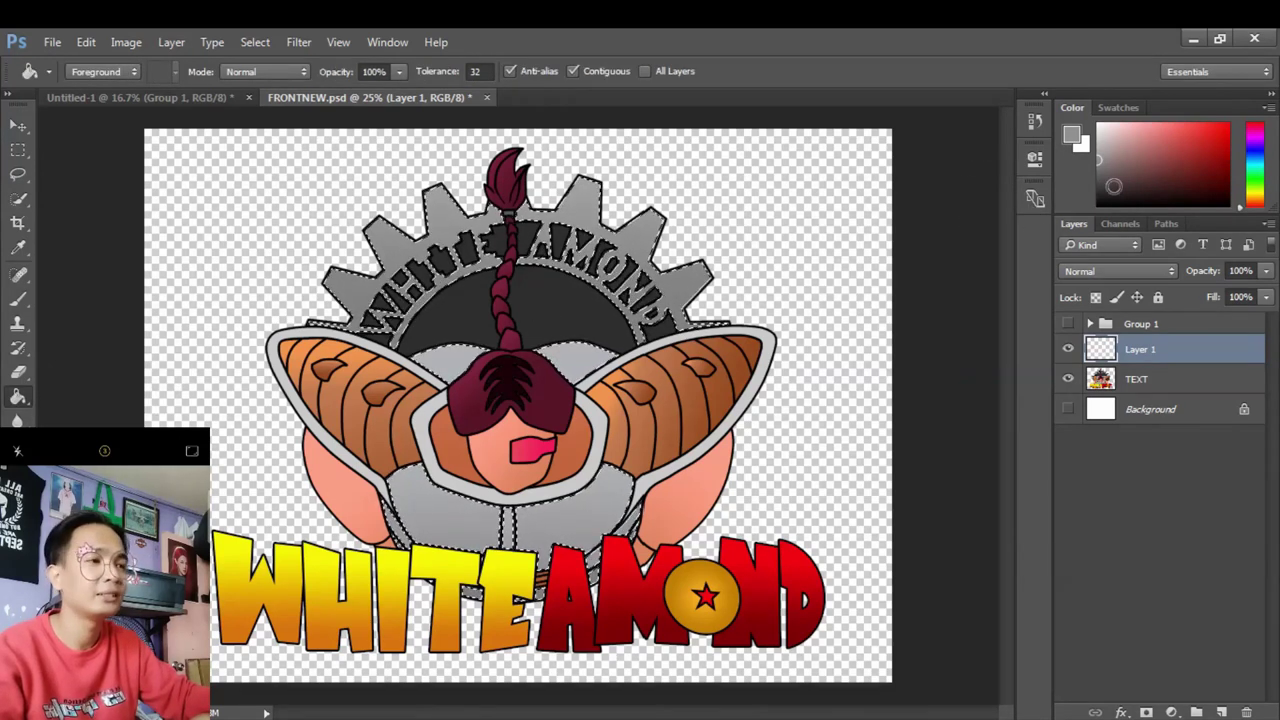
click(1068, 324)
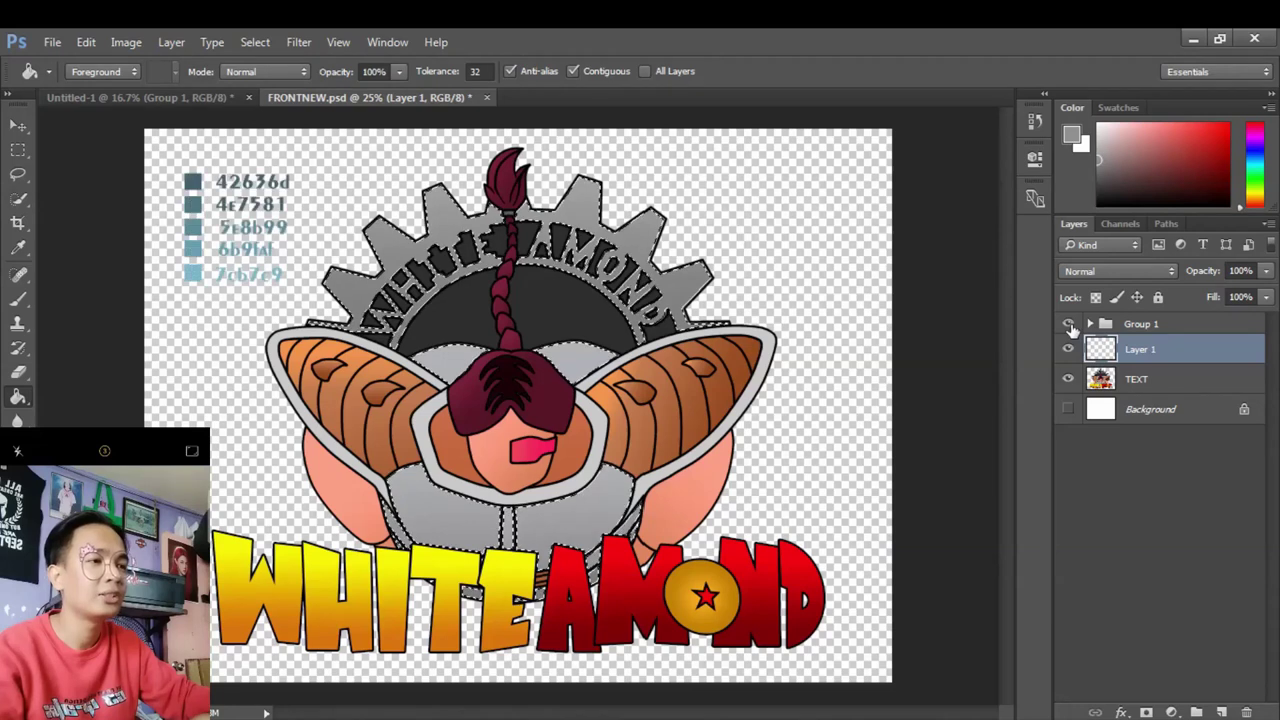
click(1072, 134)
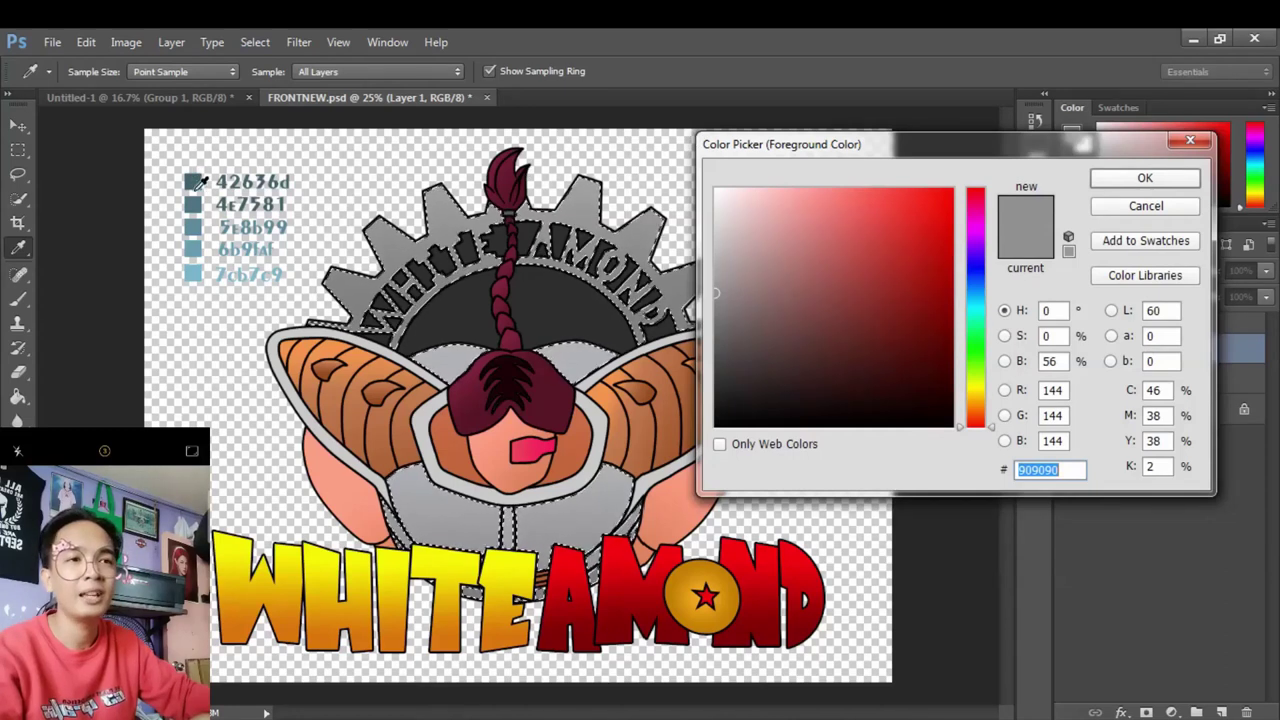
click(195, 251)
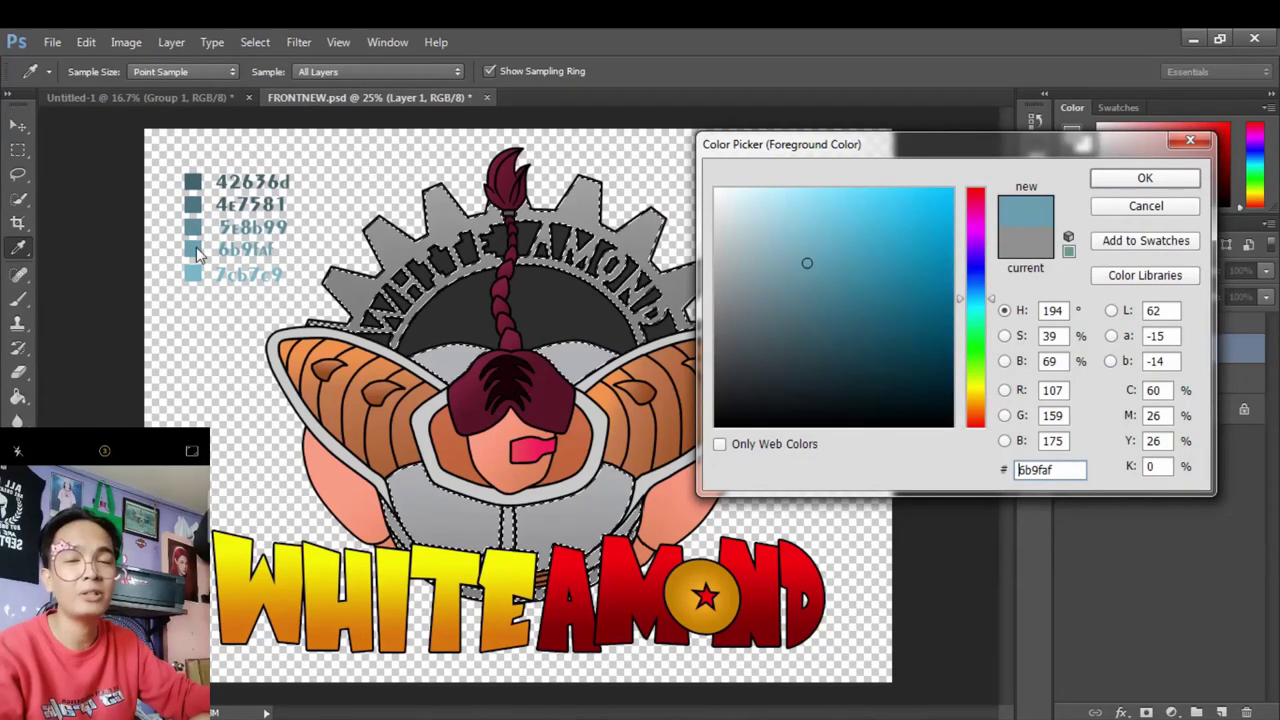
click(1124, 184)
key(g)
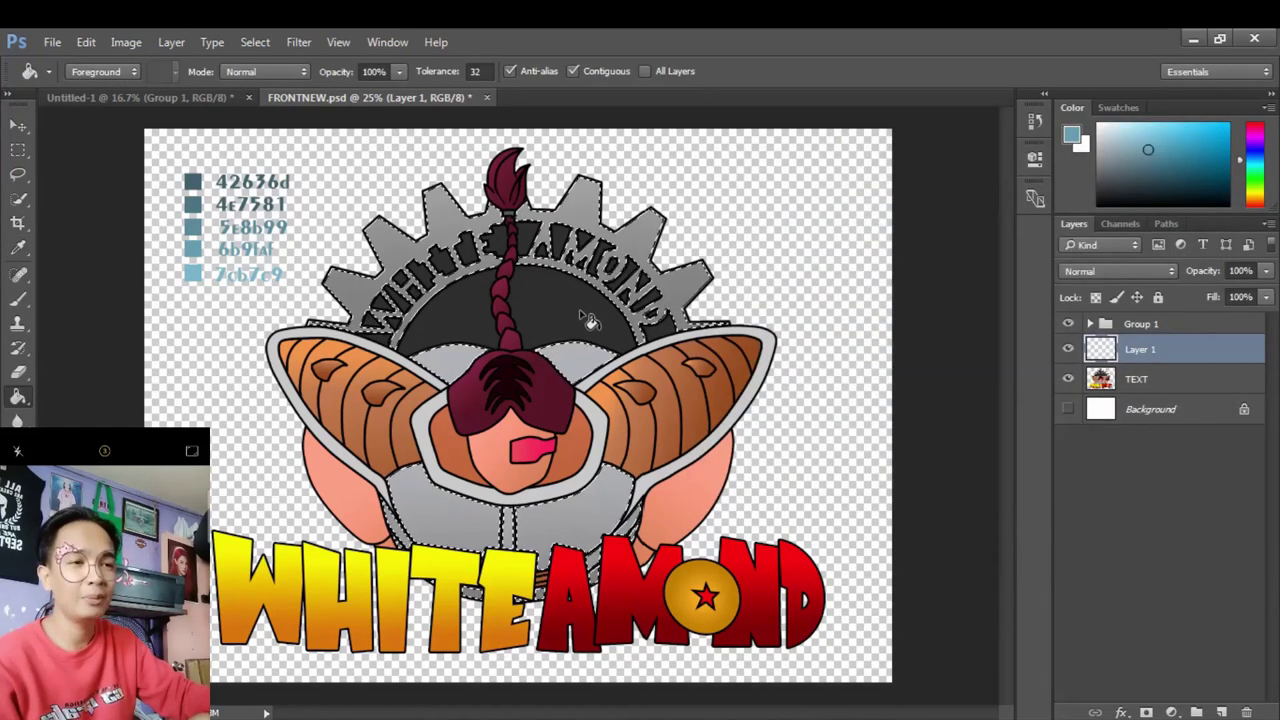
key(alt+BackSpace)
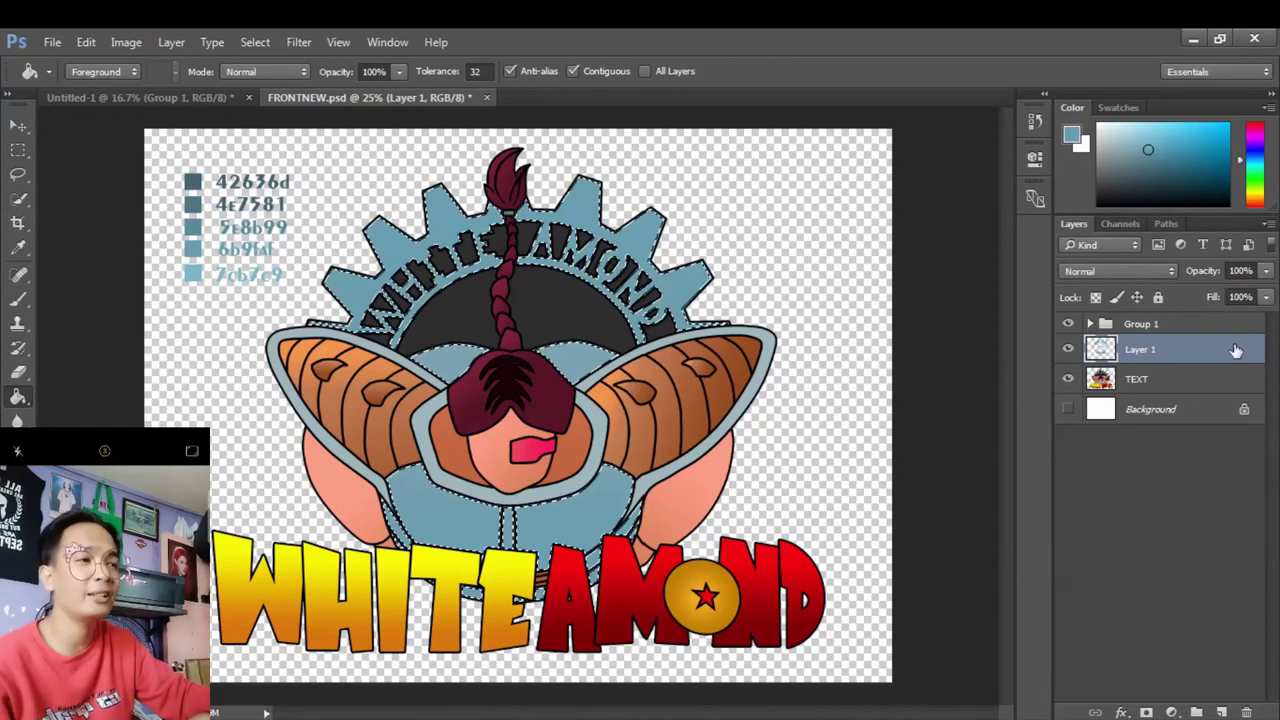
Clear the selection, make the TEXT layer active, and hide Layer 1 and the Group 1 palette
click(1135, 379)
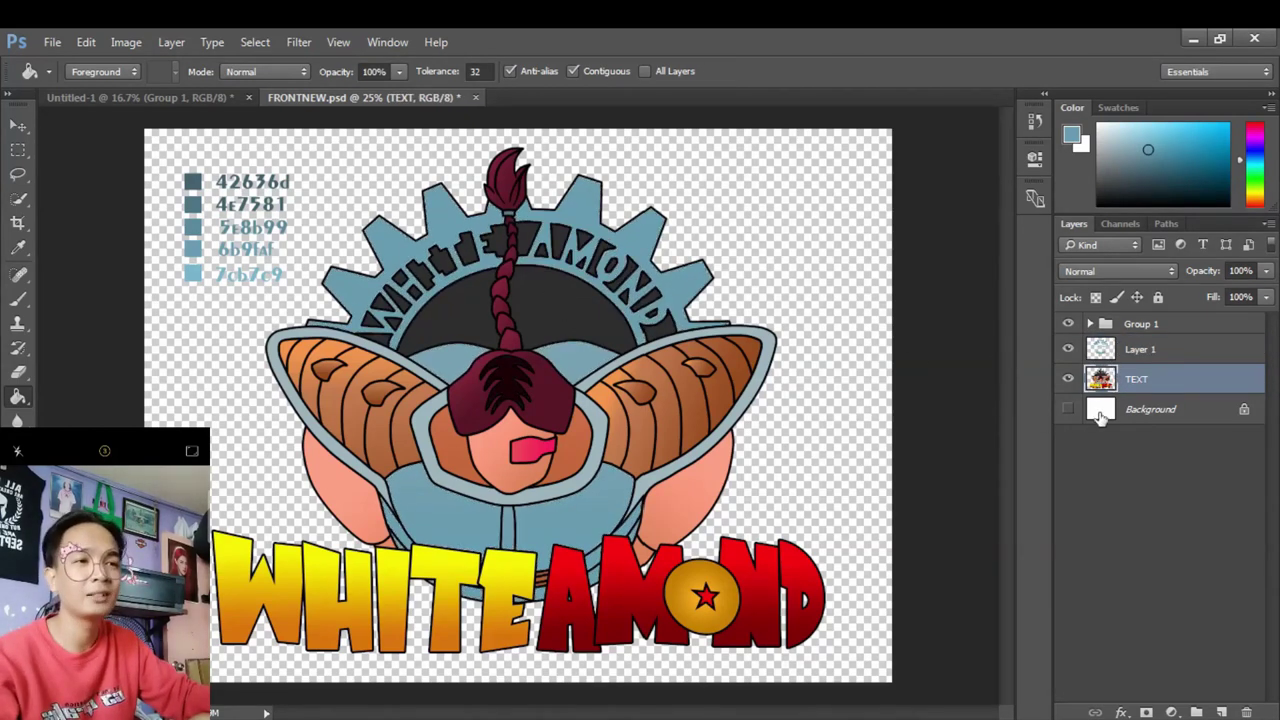
click(1068, 349)
click(1068, 323)
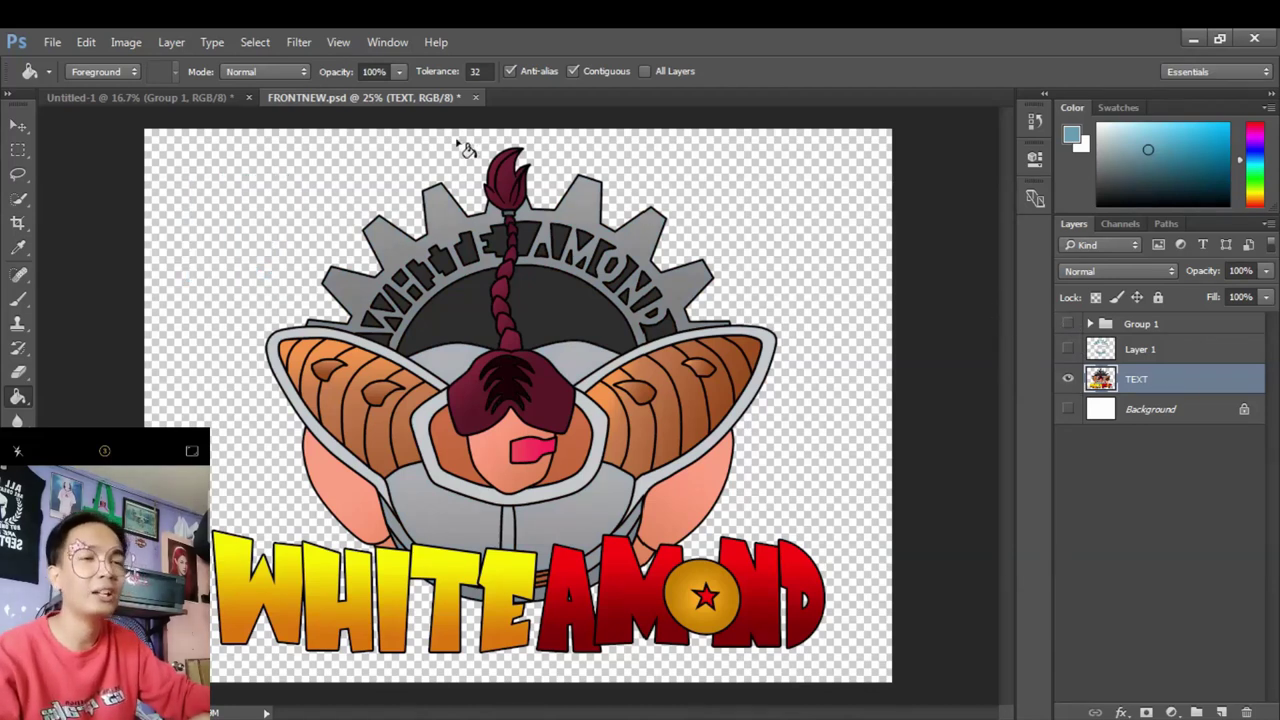
Select the dark grey area inside the gear with Color Range using Invert and fuzziness 52, and inverse the resulting selection
click(255, 42)
click(344, 228)
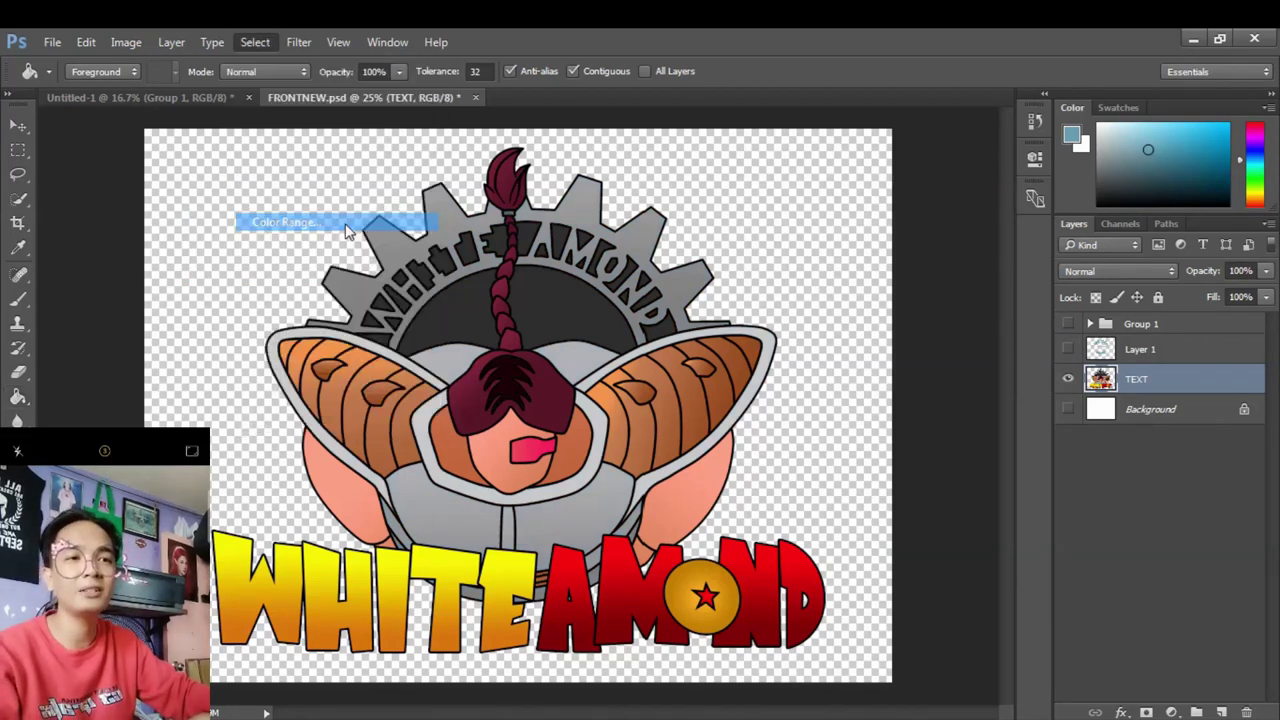
click(565, 290)
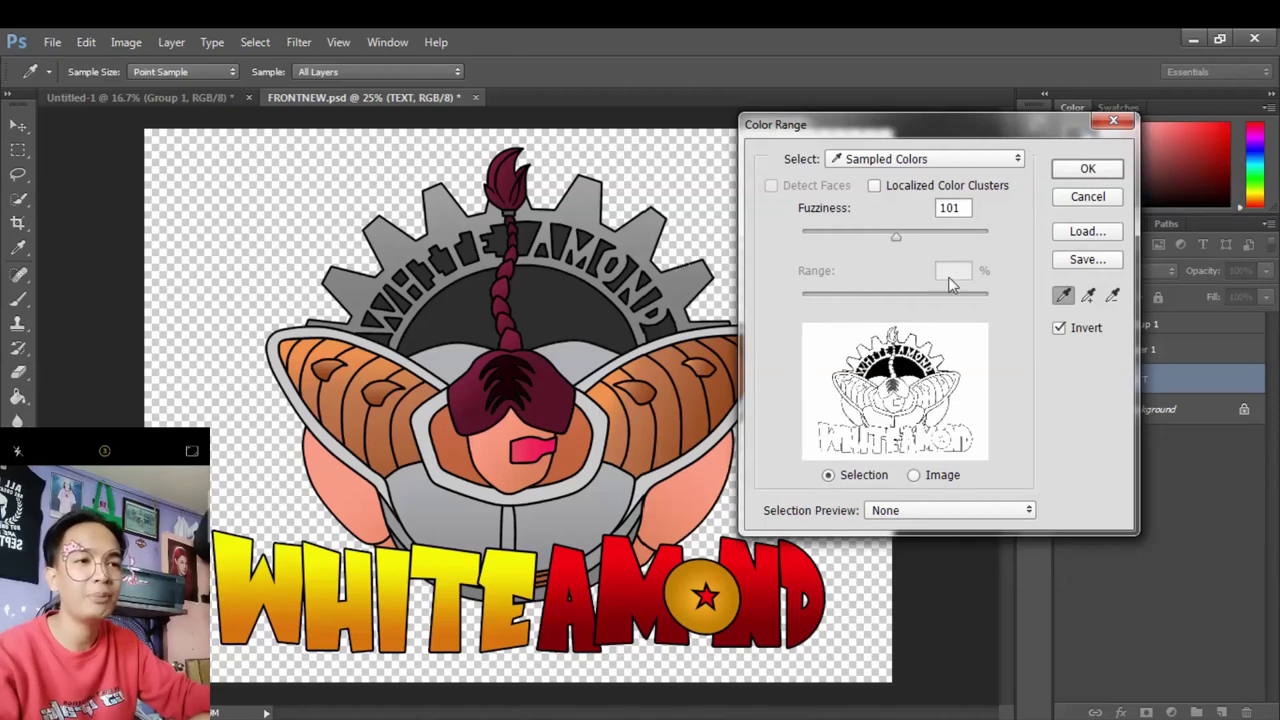
drag(895, 238, 850, 240)
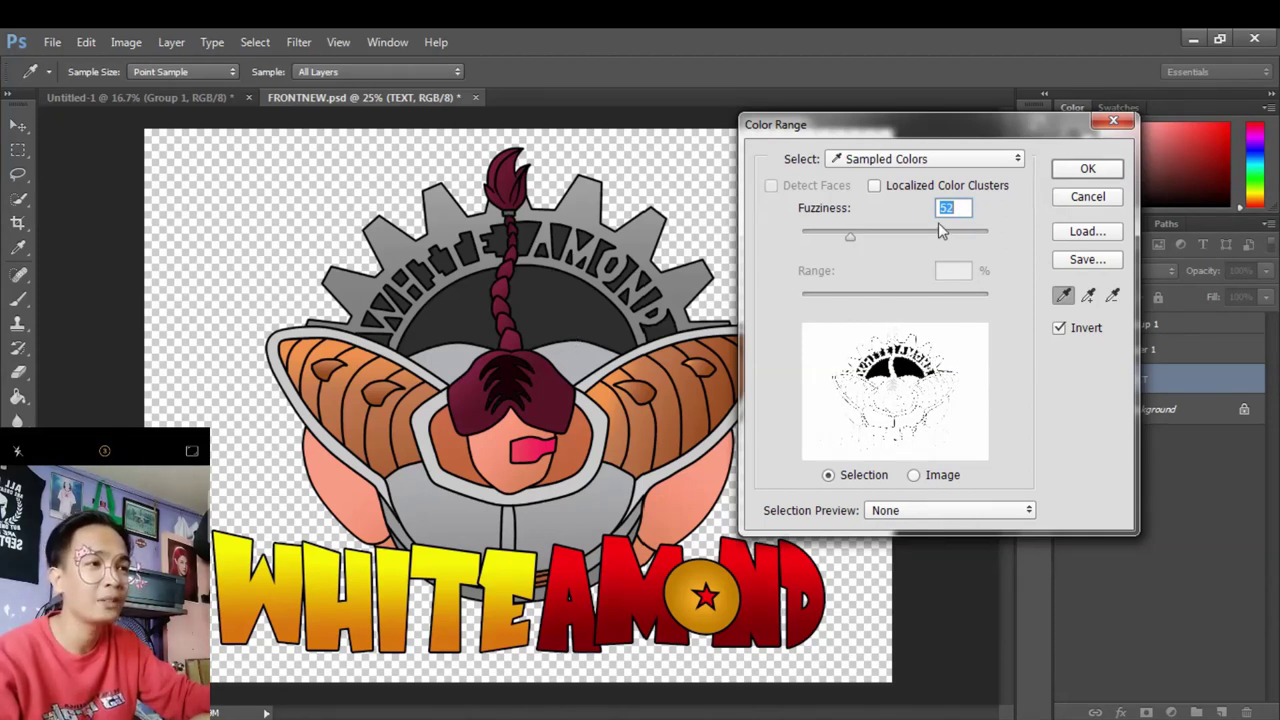
click(1089, 171)
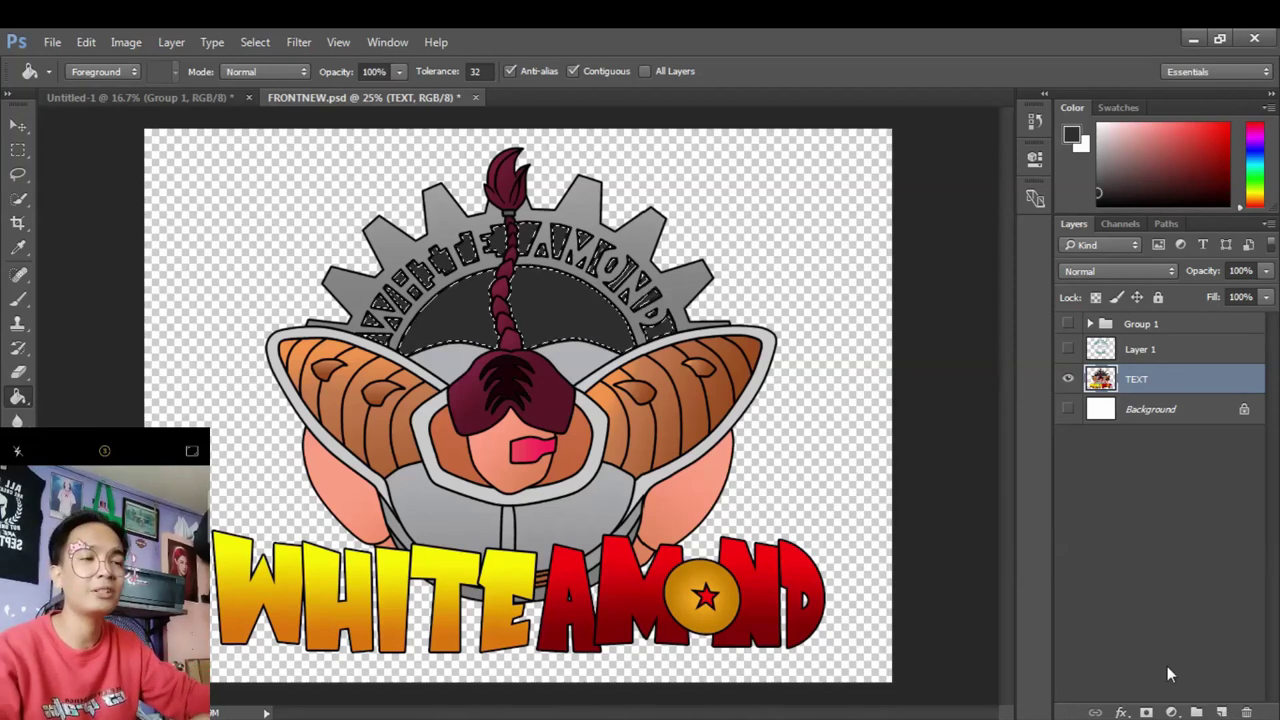
Fill the selected dark grey areas on a new layer above TEXT with 42636d, sampled from the redisplayed palette group
click(1222, 711)
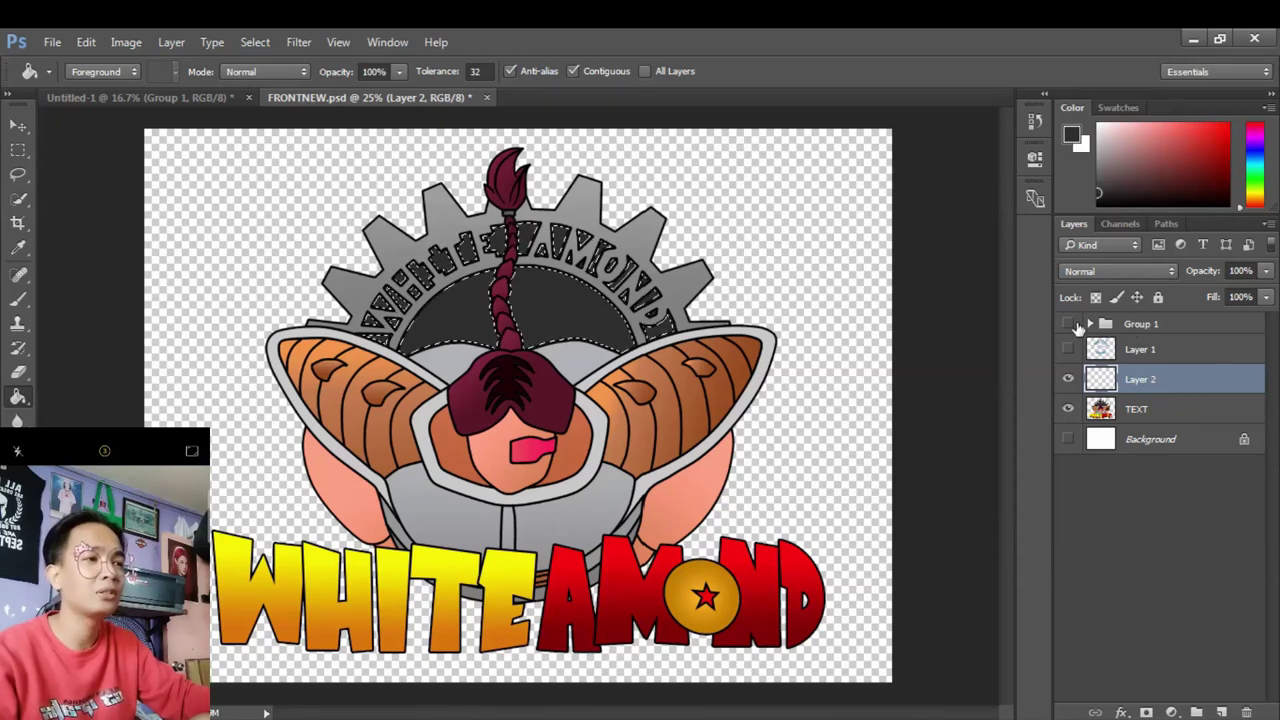
click(1068, 324)
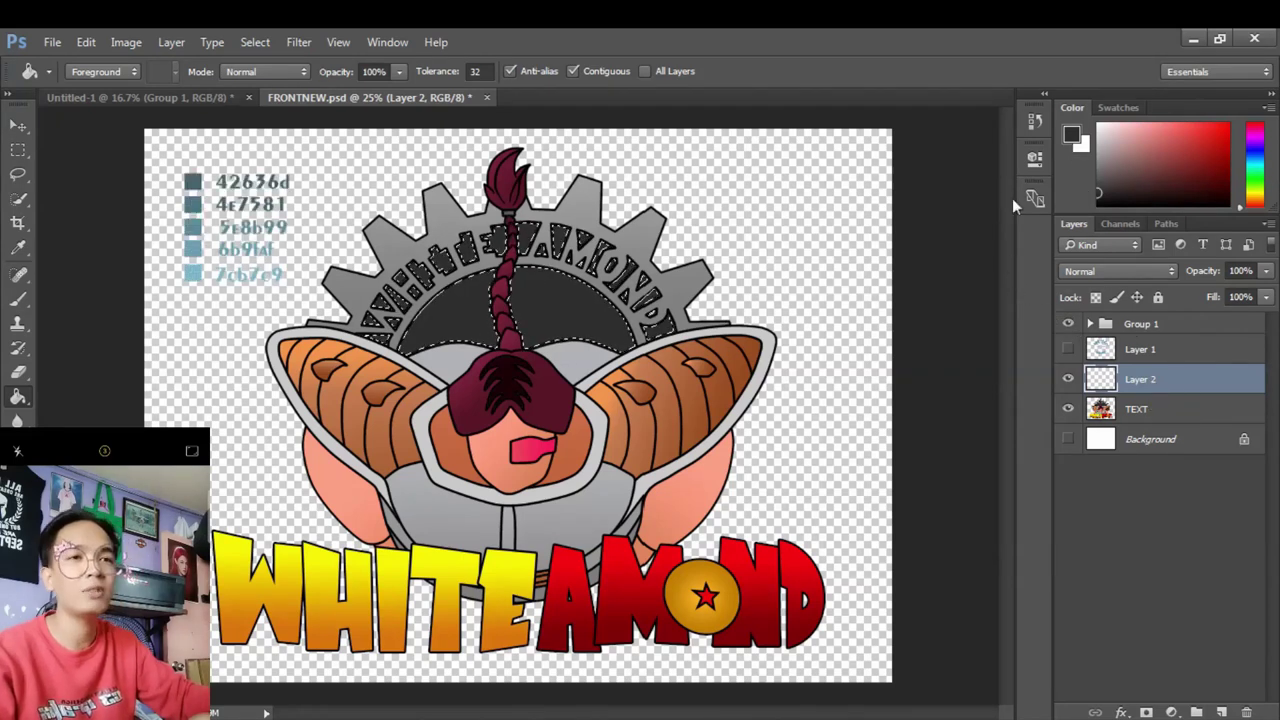
click(1073, 138)
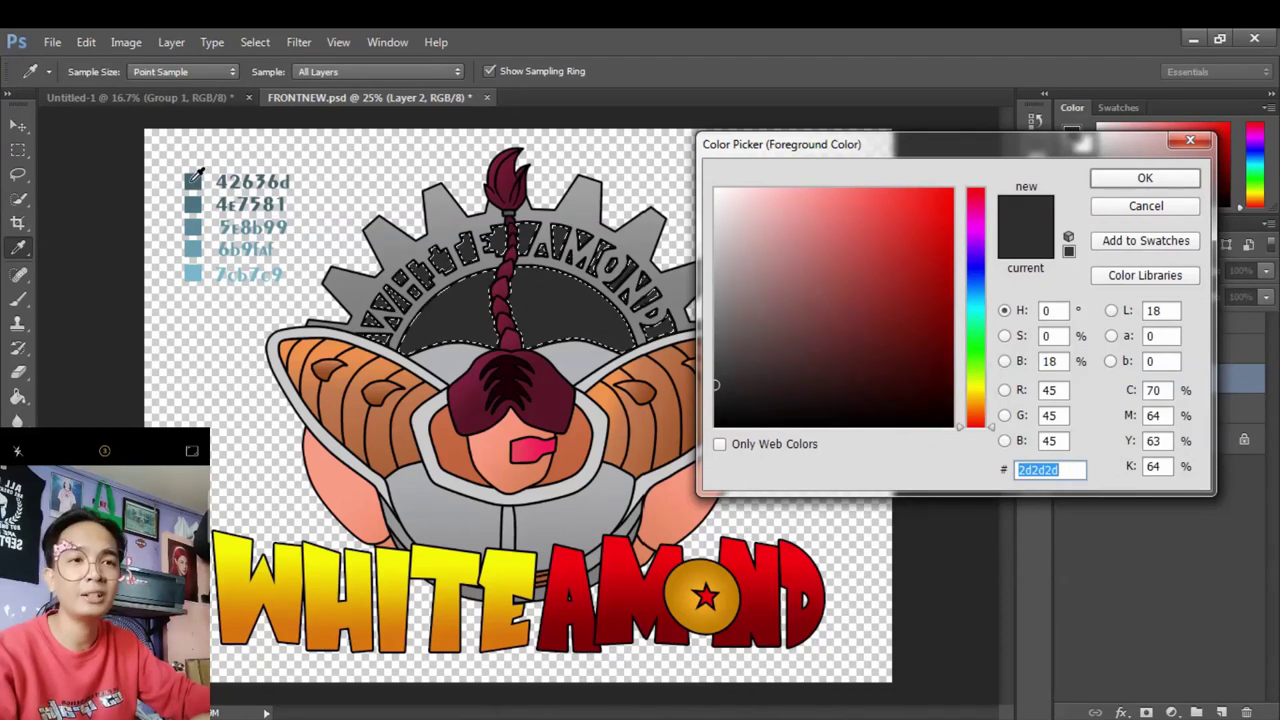
click(194, 180)
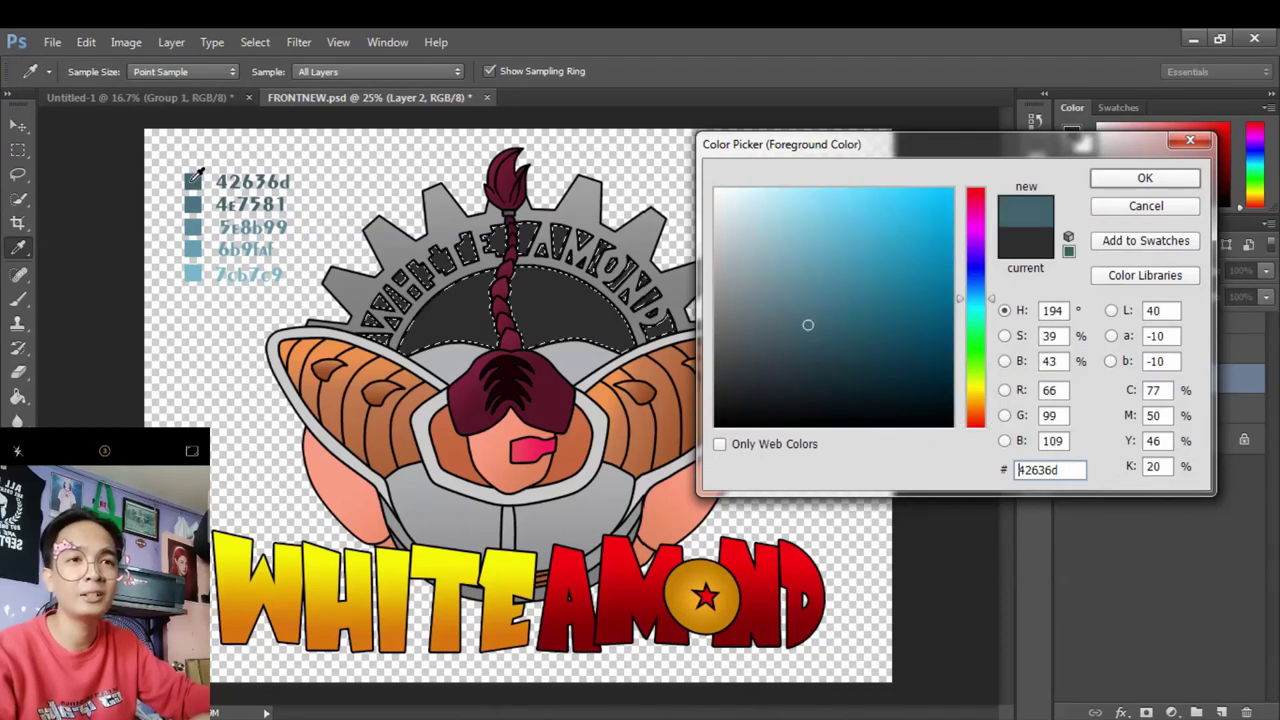
click(1146, 178)
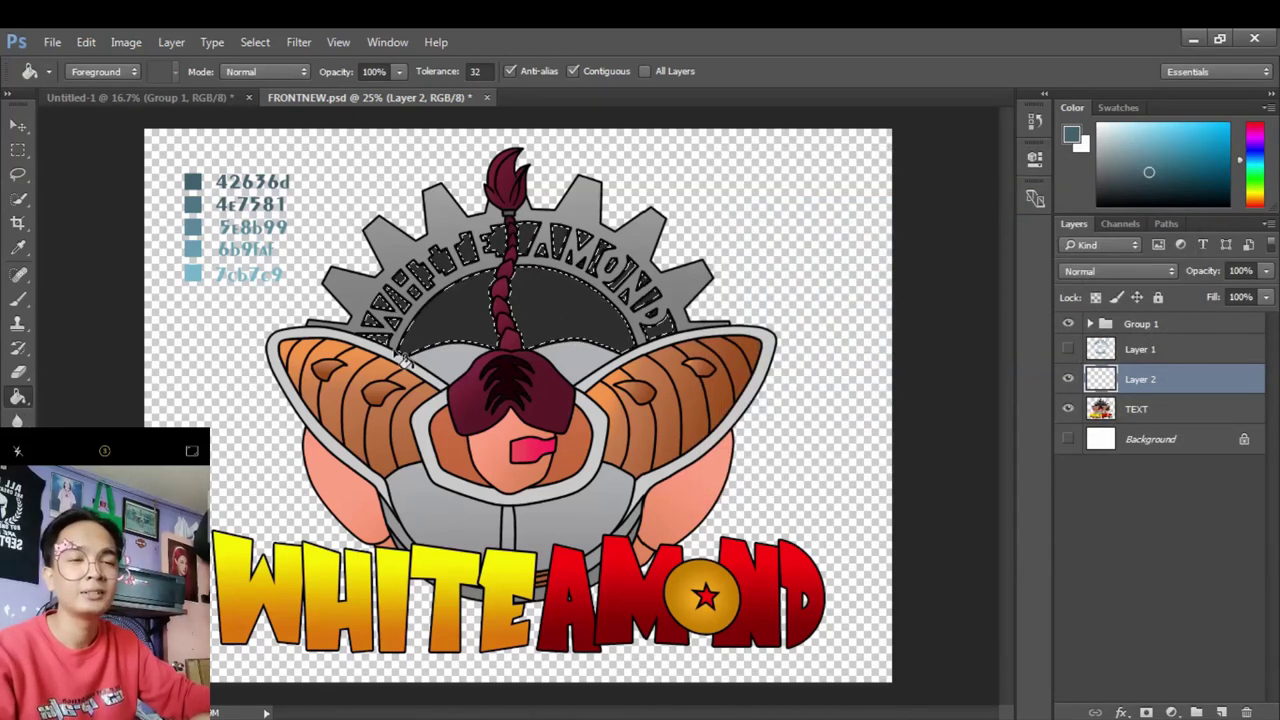
click(580, 312)
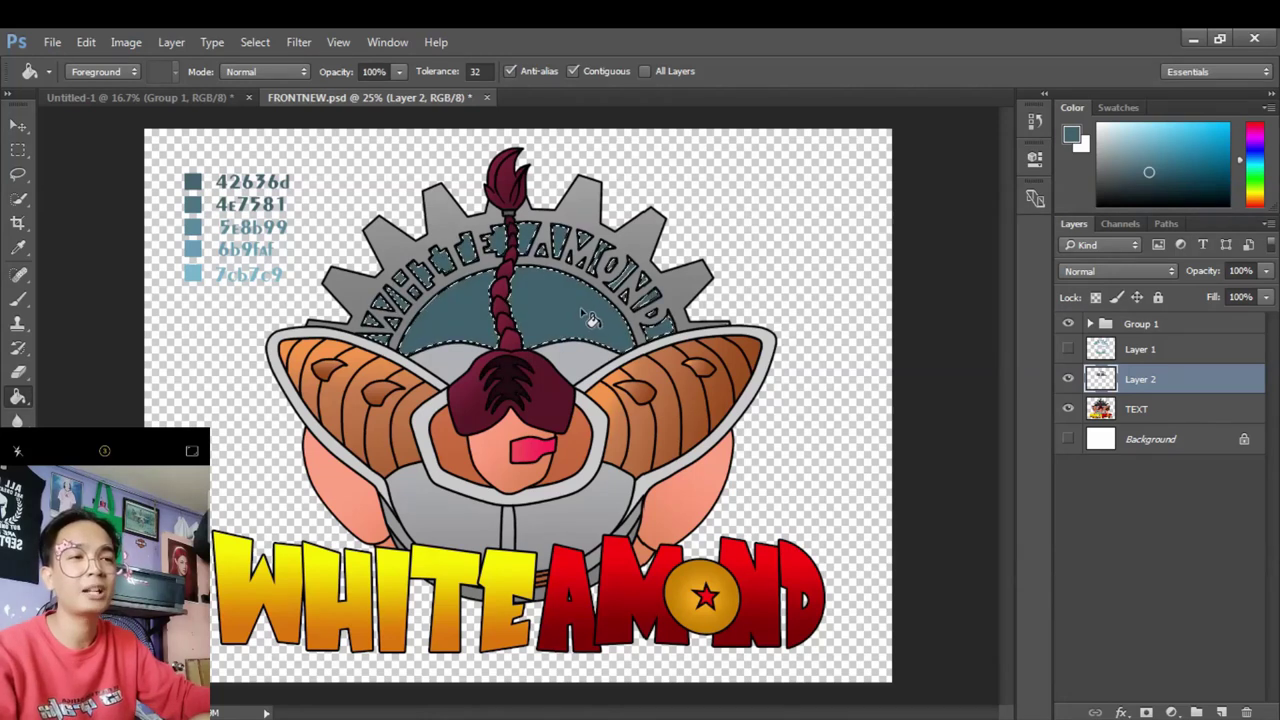
Redisplay Layer 1 and clear the selection
click(1069, 350)
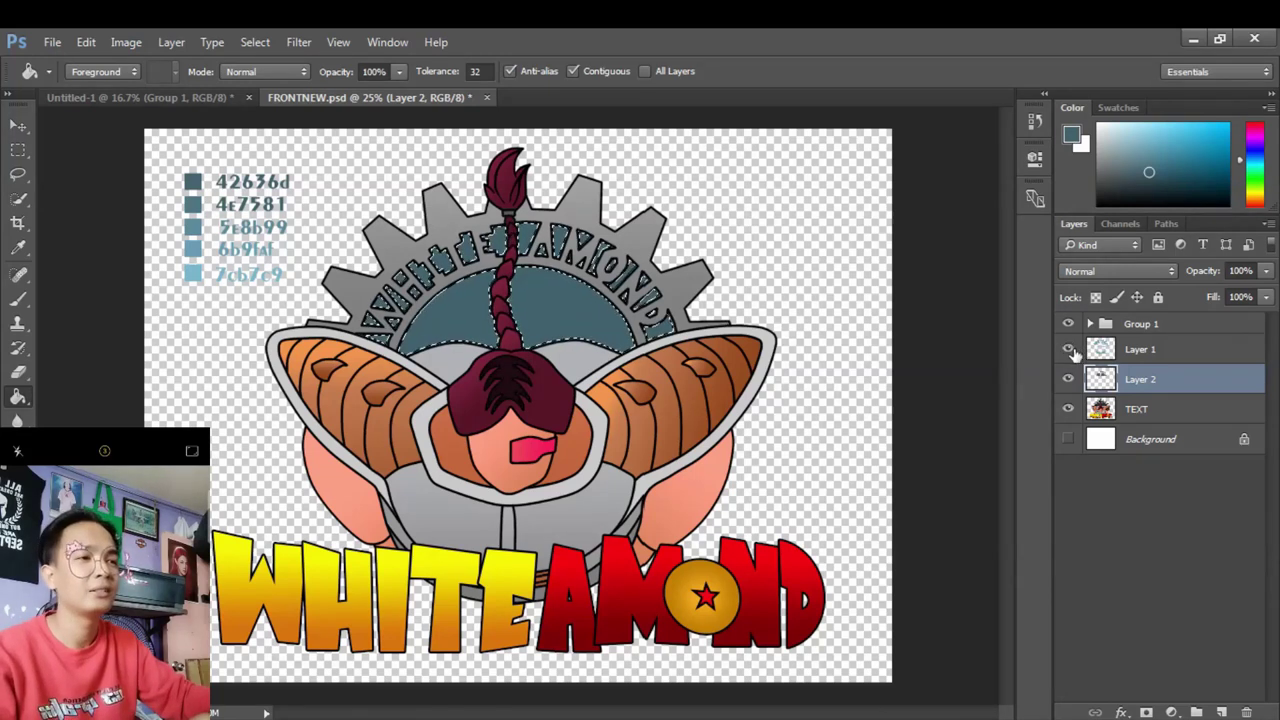
key(ctrl+d)
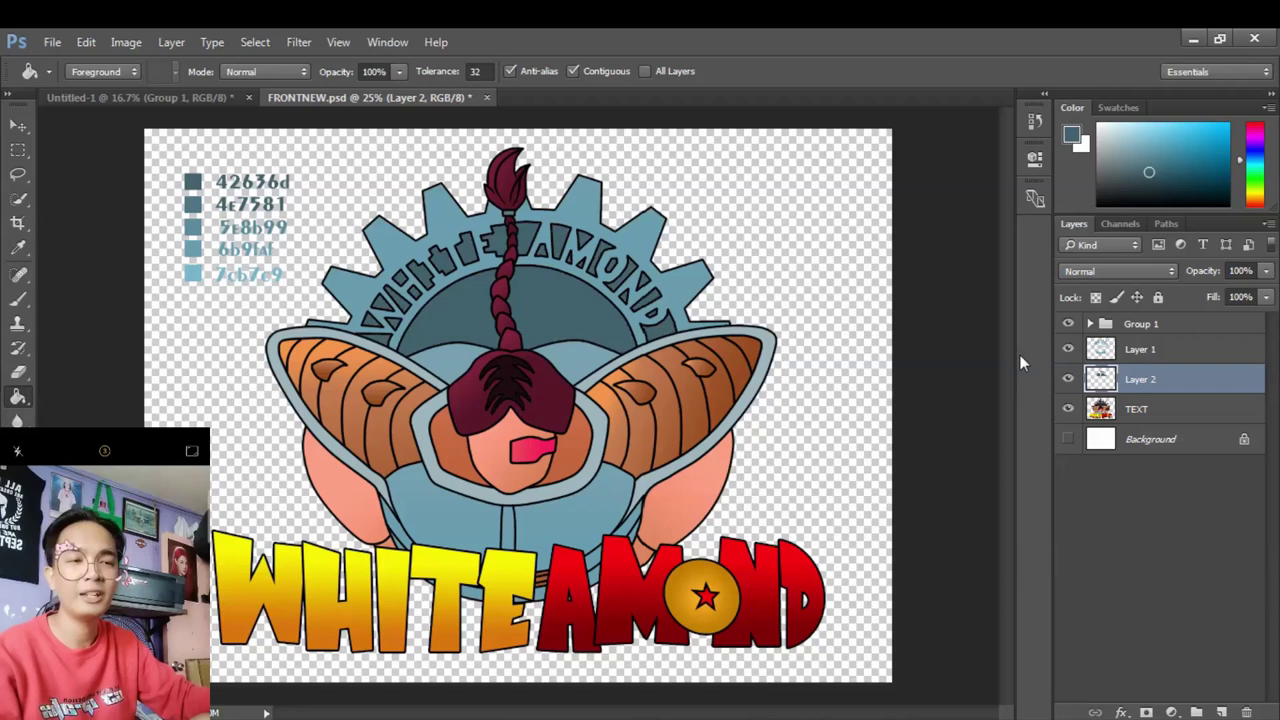
Compare the recoloured artwork with the original by hiding and redisplaying Group 1, Layer 1 and Layer 2
drag(1070, 352, 1073, 335)
click(1067, 380)
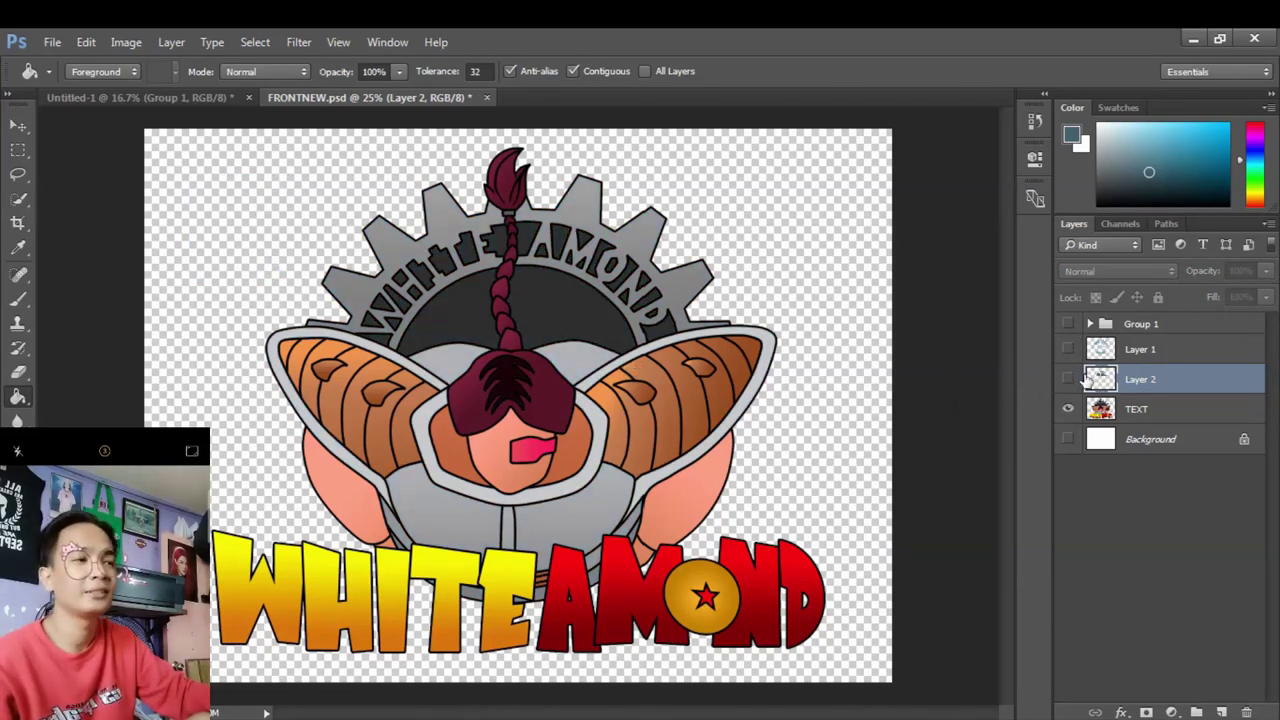
click(1067, 379)
click(1067, 349)
click(1068, 323)
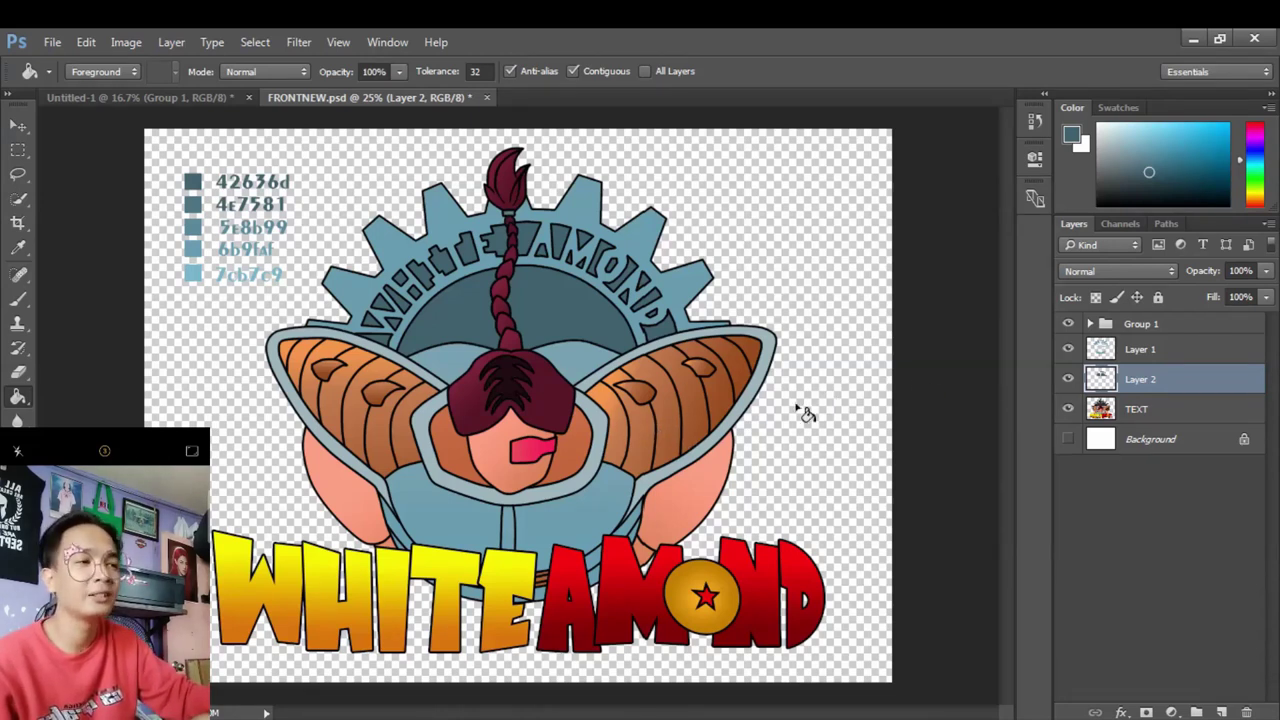
Hide Layer 1 and Layer 2
click(1068, 349)
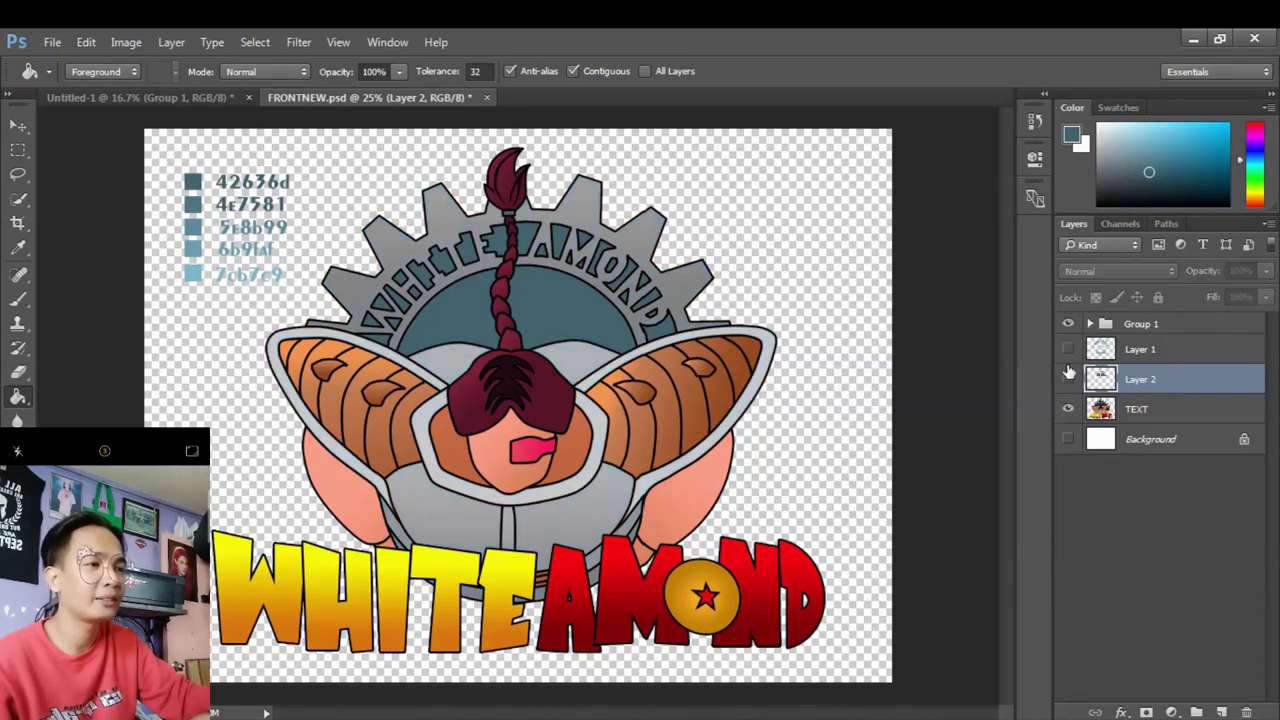